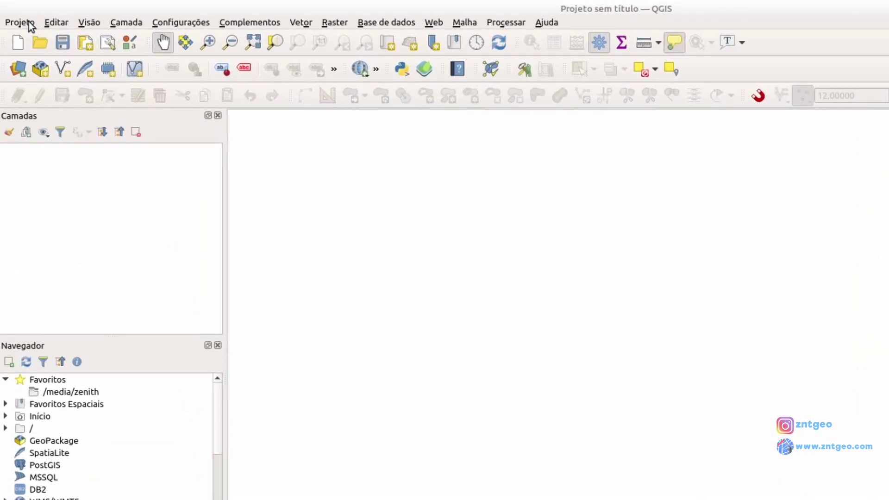
Open the coordinate reference system (SRC) settings in the project properties
click(28, 22)
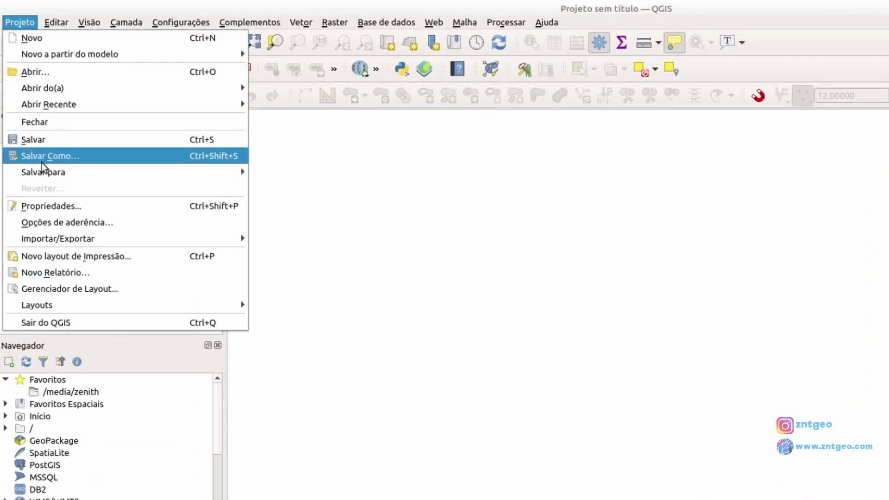
click(46, 206)
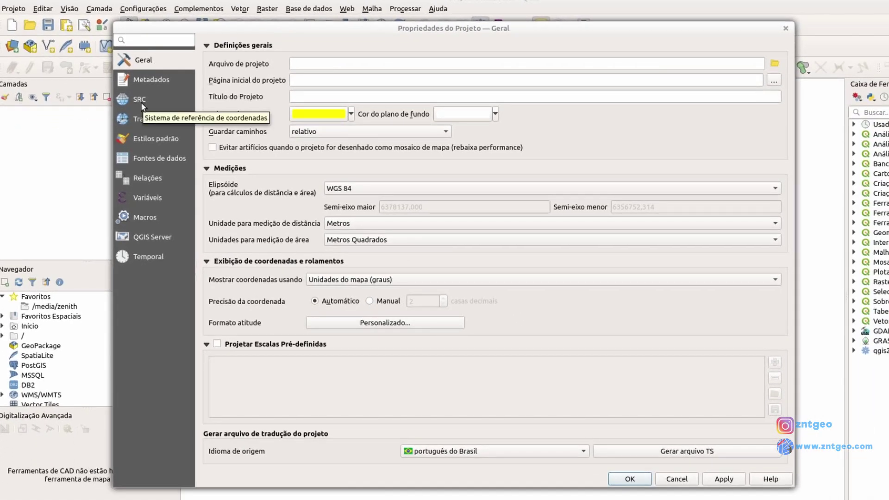
click(140, 101)
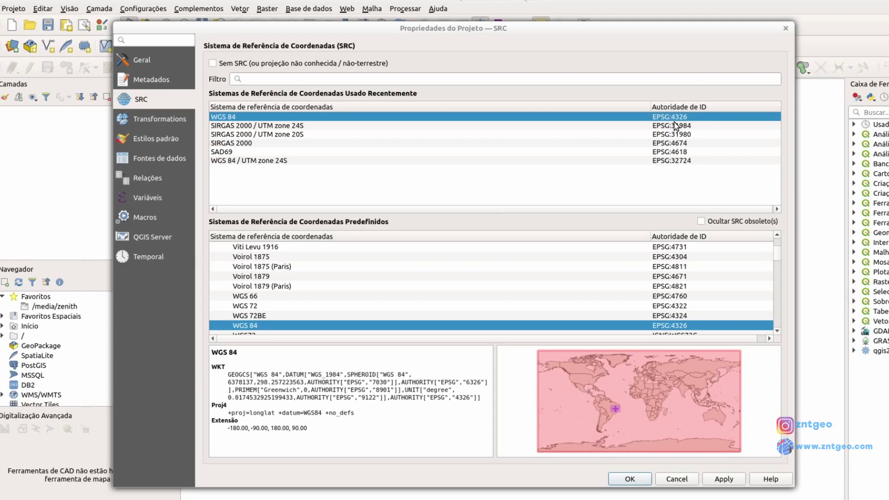
Filter the coordinate reference systems by "sad", look through the matching entries and select SAD69 (EPSG:4618)
click(265, 80)
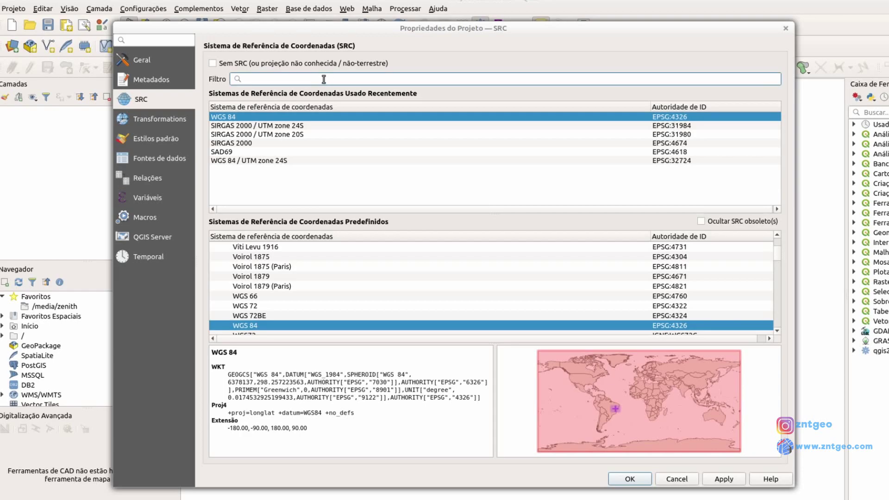
text(sad)
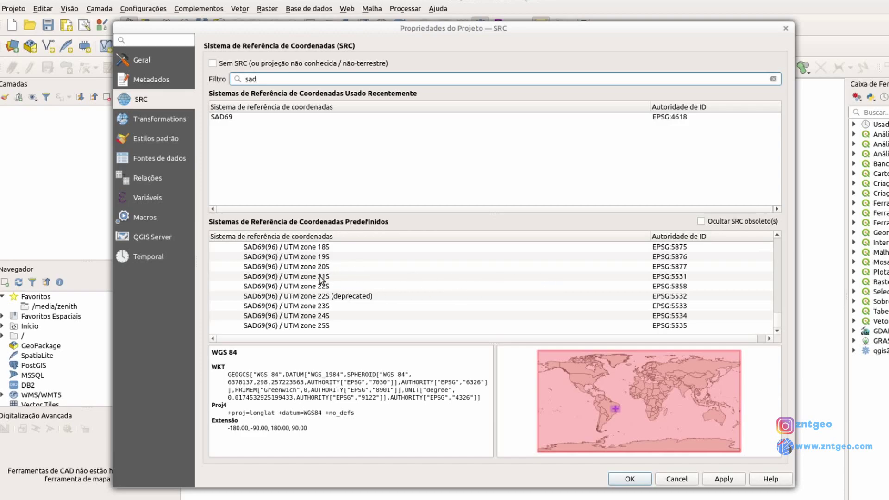
drag(777, 319, 778, 282)
scroll(323, 284, up, 8)
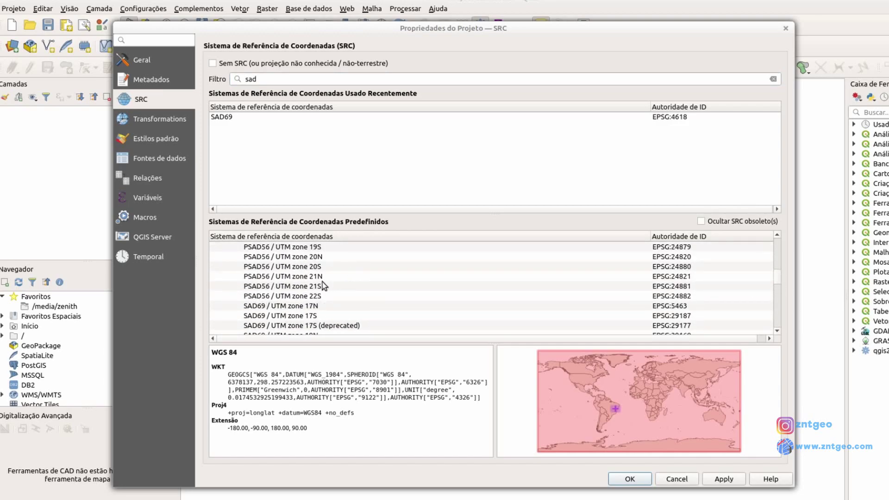
scroll(323, 285, down, 6)
click(226, 117)
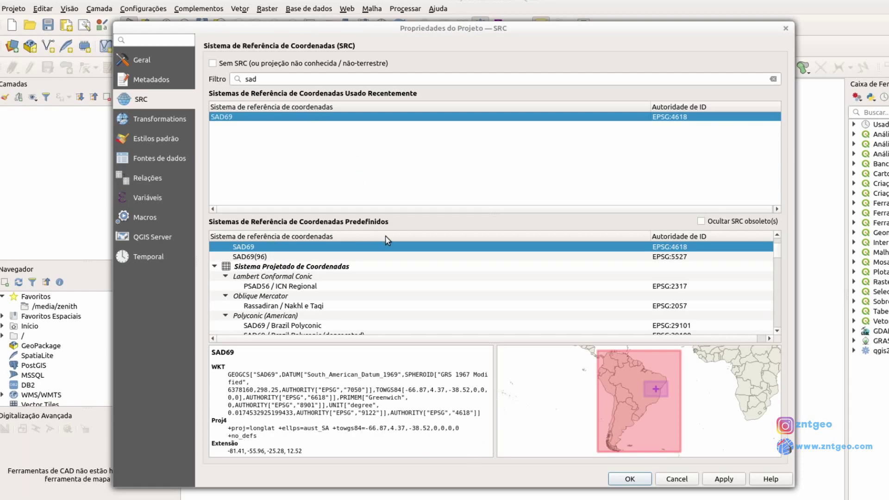
Clear the coordinate system filter and look through the full list of predefined geographic systems
drag(263, 81, 226, 79)
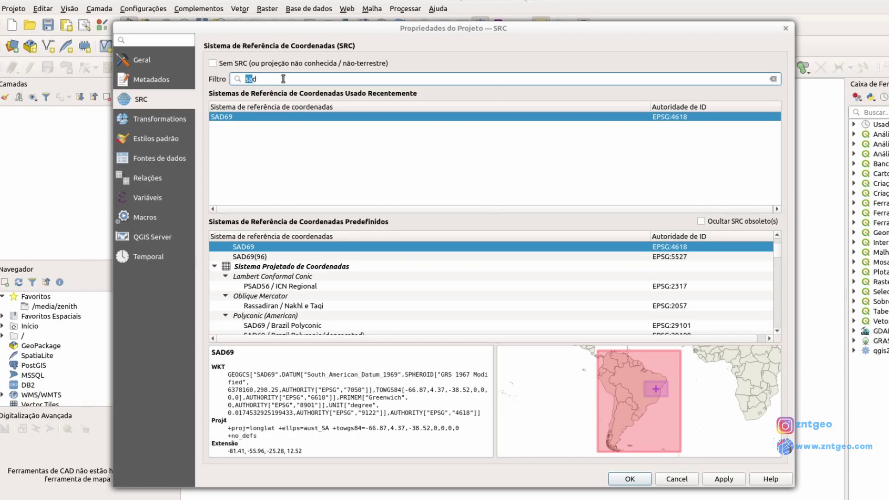
key(BackSpace)
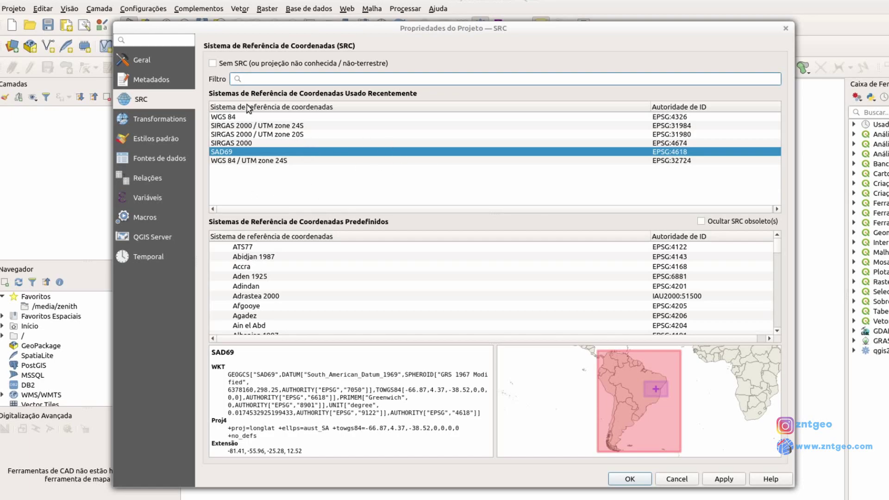
scroll(380, 284, down, 5)
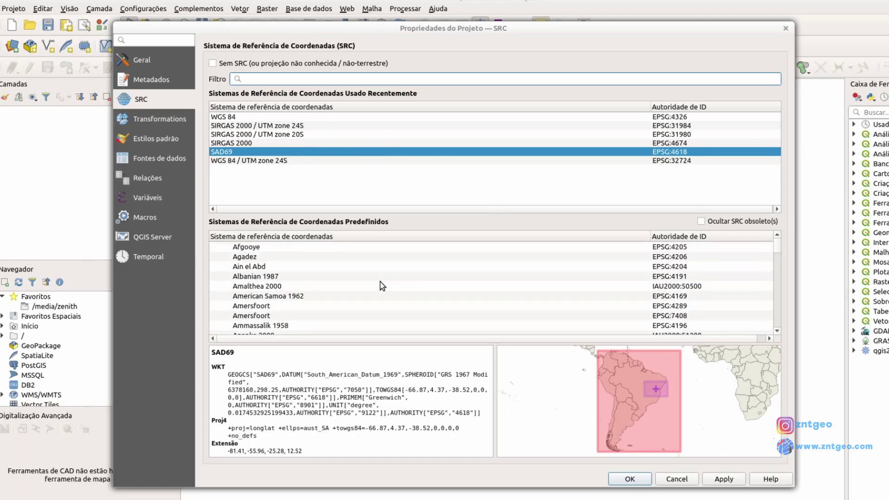
scroll(380, 284, down, 10)
scroll(380, 283, up, 9)
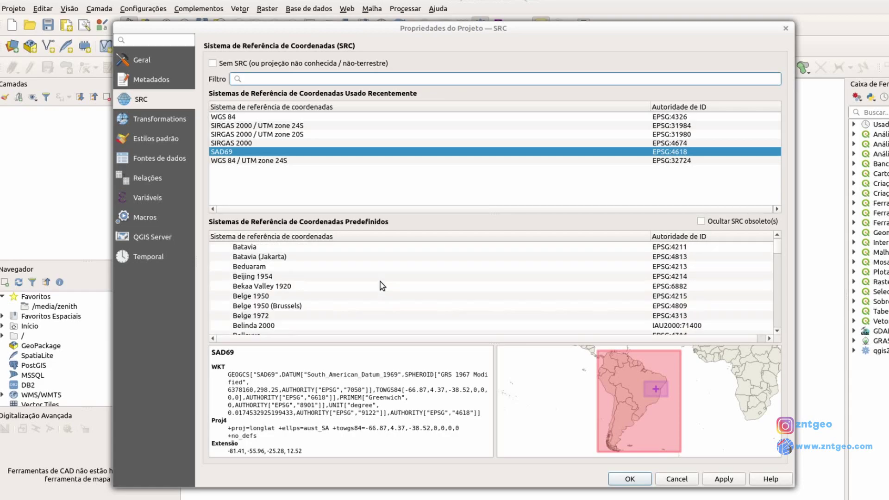
scroll(380, 282, up, 8)
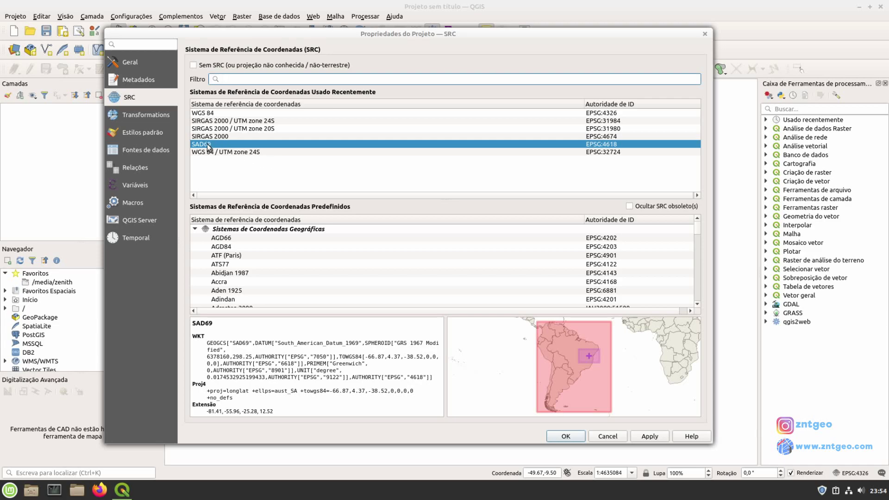
Examine the parameters and coverage extents of the geographic systems WGS 84, SIRGAS 2000 and SAD69
click(208, 117)
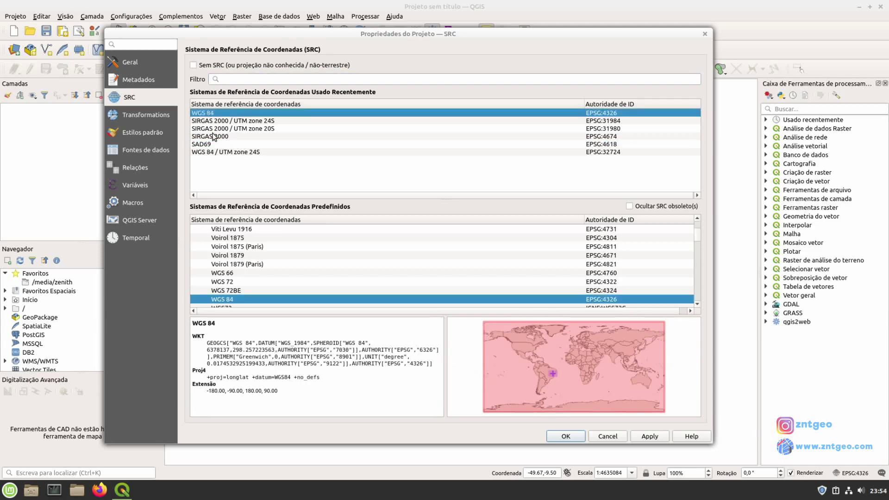
click(211, 136)
click(209, 143)
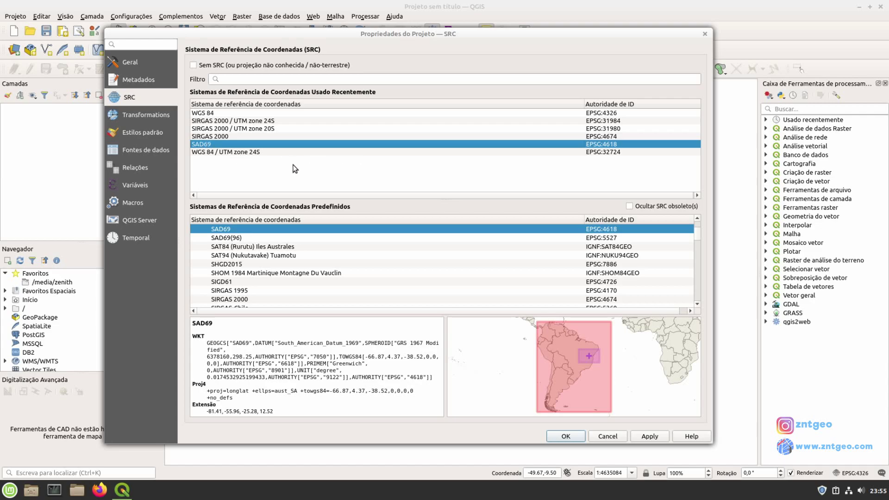
click(207, 136)
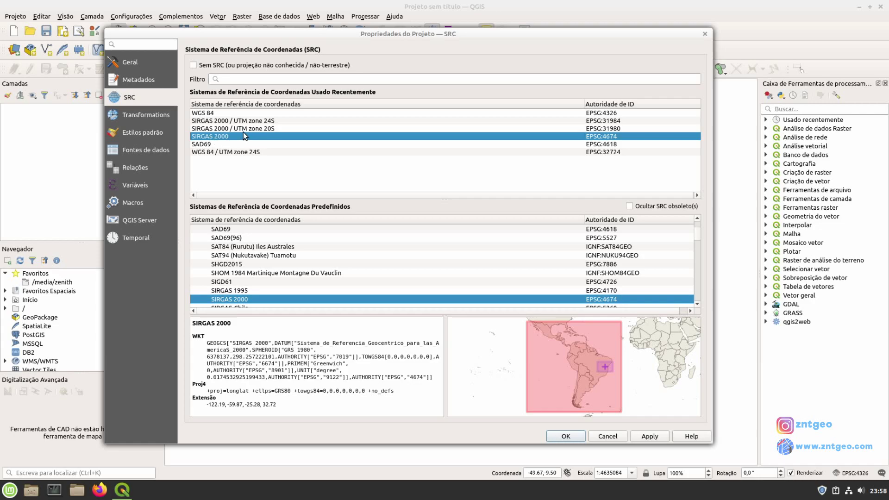
Examine the parameters and map coverage of SIRGAS 2000 / UTM zones 20S, 24S and 23S
click(210, 129)
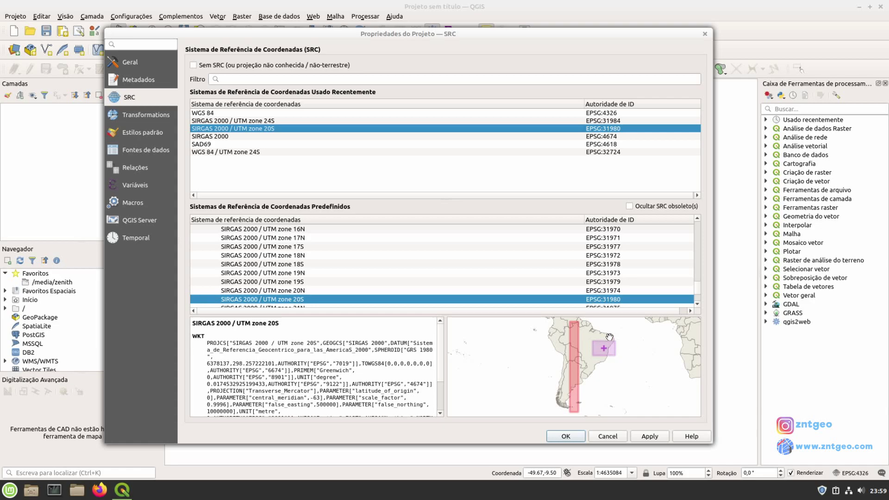
click(212, 121)
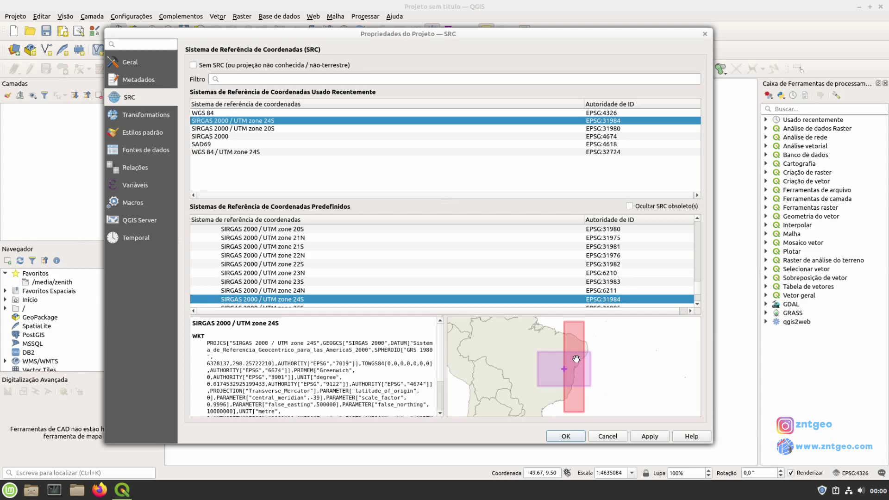
drag(539, 361, 569, 360)
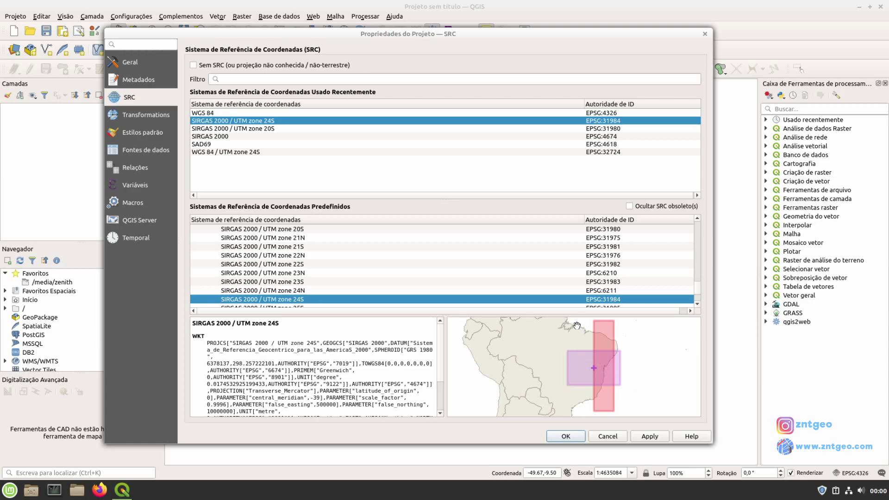
click(289, 281)
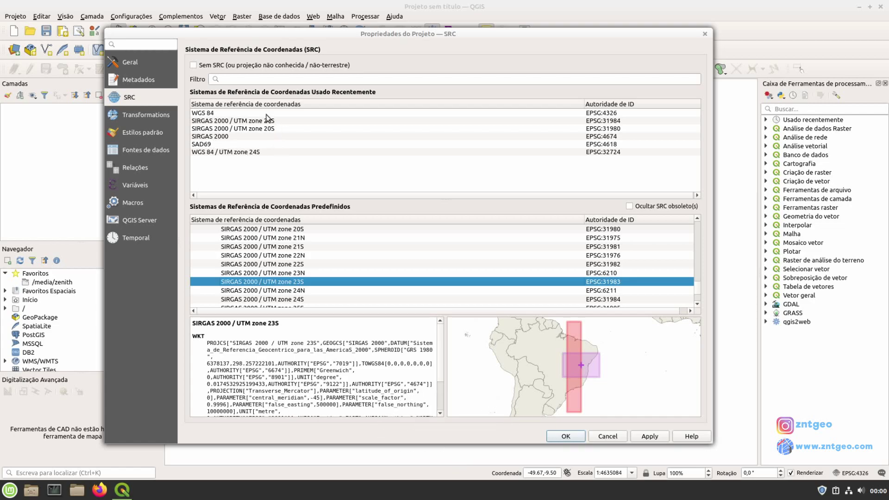
click(219, 121)
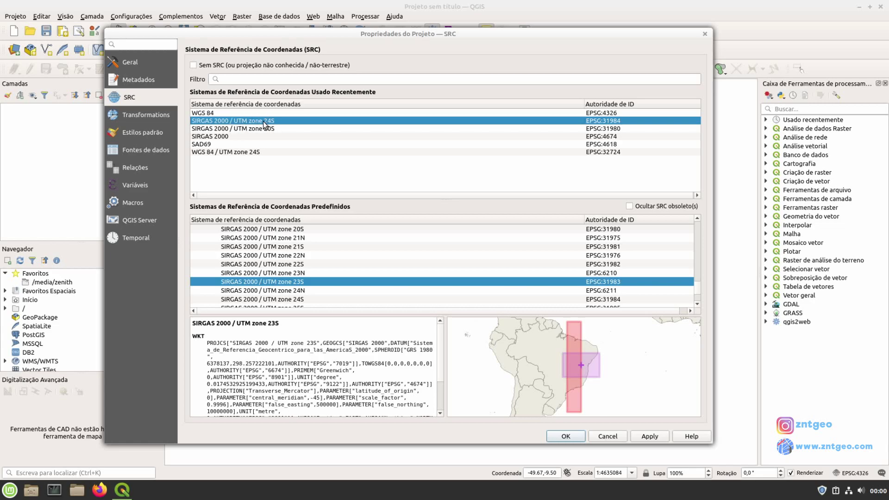
Set the project's coordinate reference system to WGS 84 (EPSG:4326), after reviewing SIRGAS 2000 and SAD69 once more
click(209, 137)
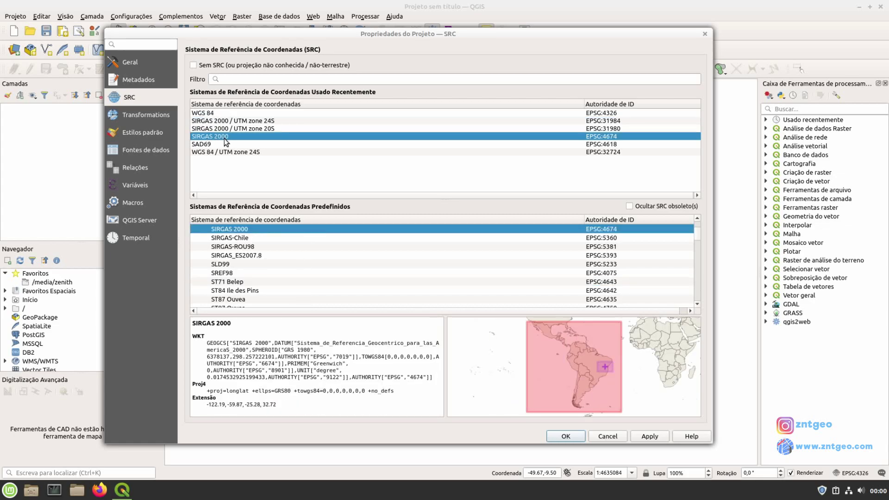
click(202, 145)
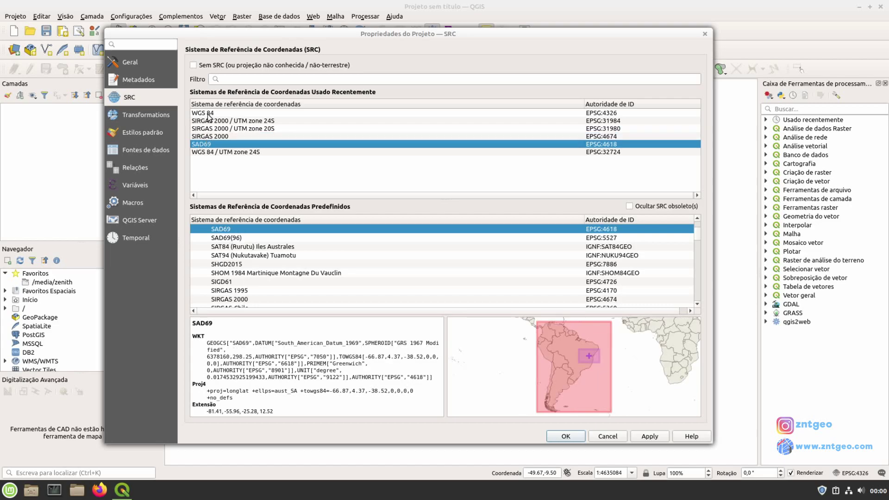
click(208, 113)
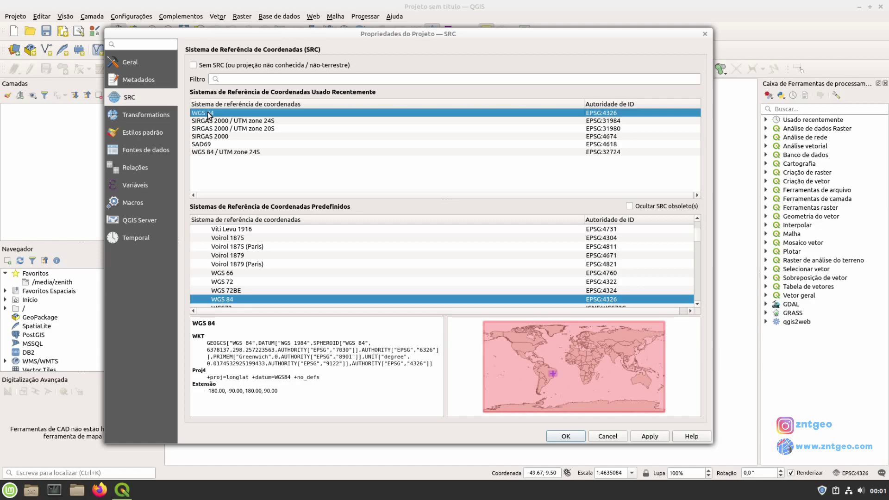
click(646, 436)
click(556, 436)
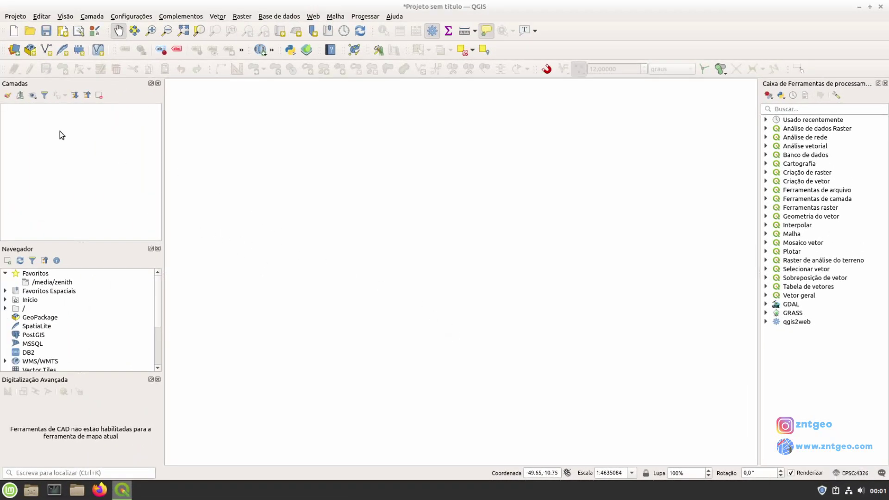
Add the shapefile DadosMun_LavPermIBGE.shp from the IBGE folder under Área de Trabalho to the project as a layer
click(13, 50)
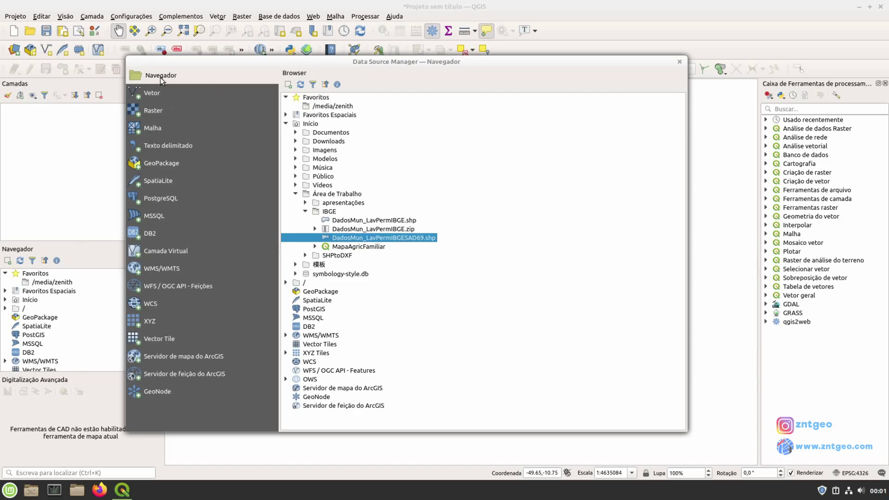
click(156, 94)
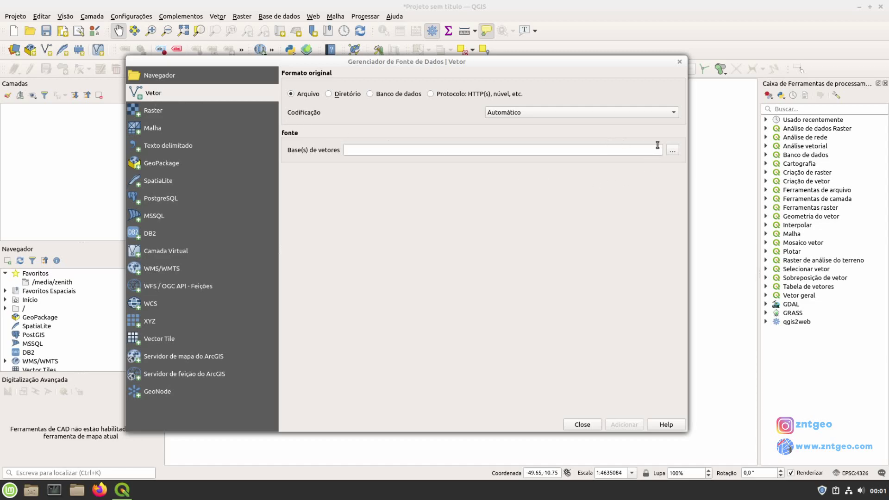
click(162, 79)
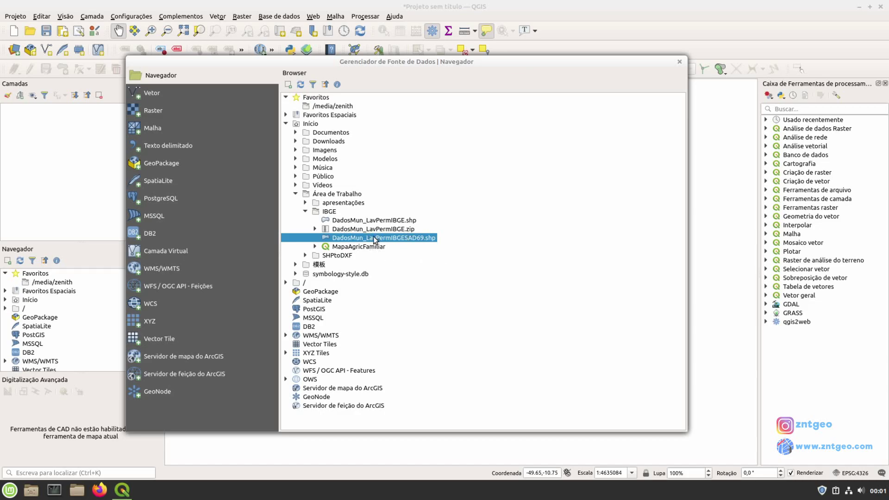
click(359, 221)
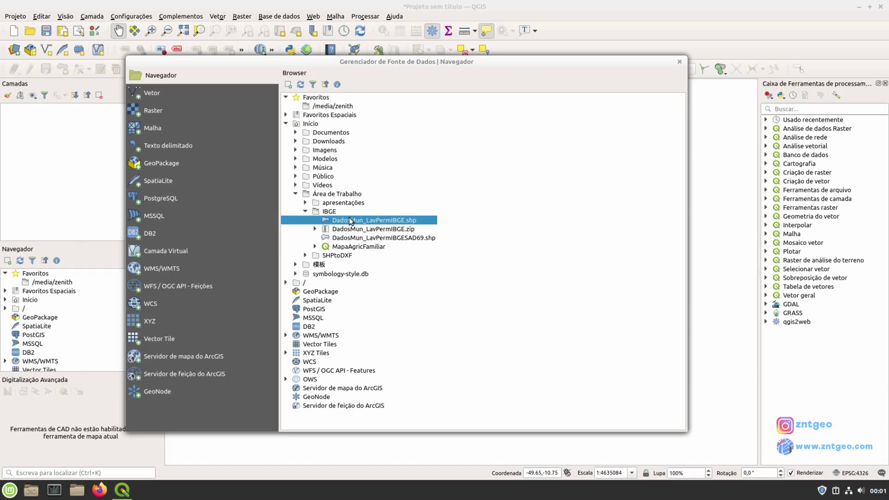
double_click(382, 222)
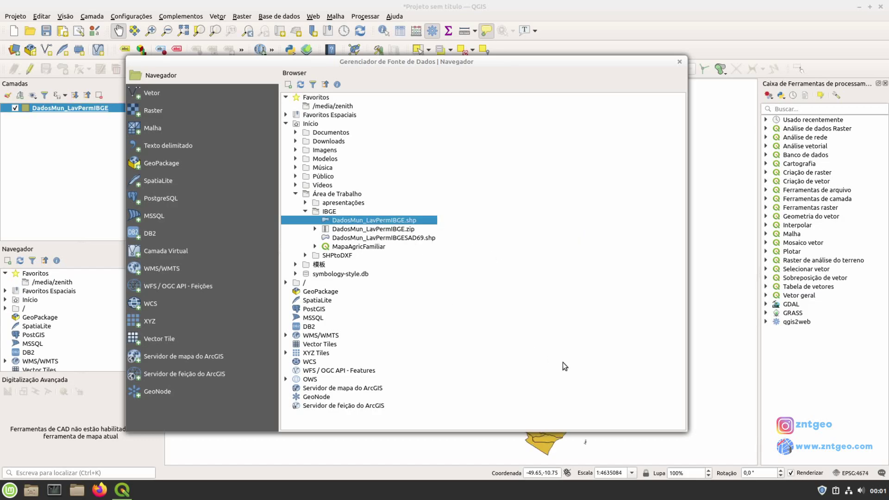
click(680, 62)
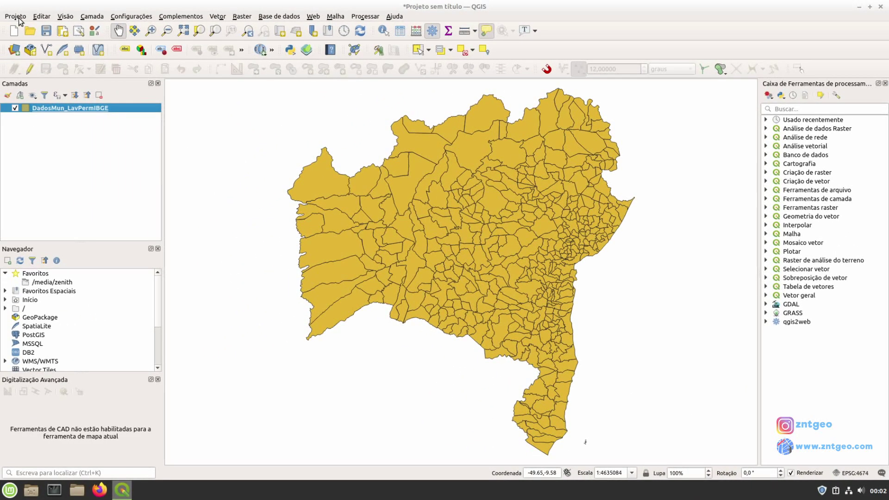
Check which coordinate reference system the project uses with the shapefile loaded
click(18, 17)
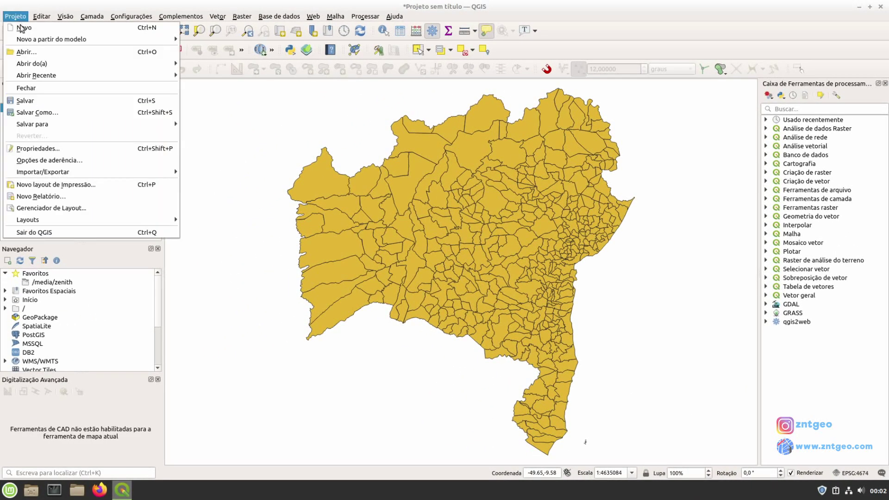
click(26, 149)
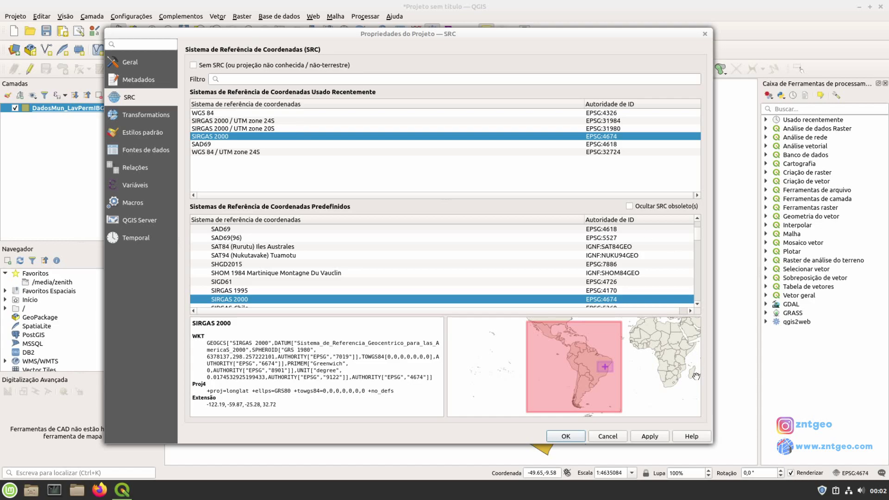
click(577, 438)
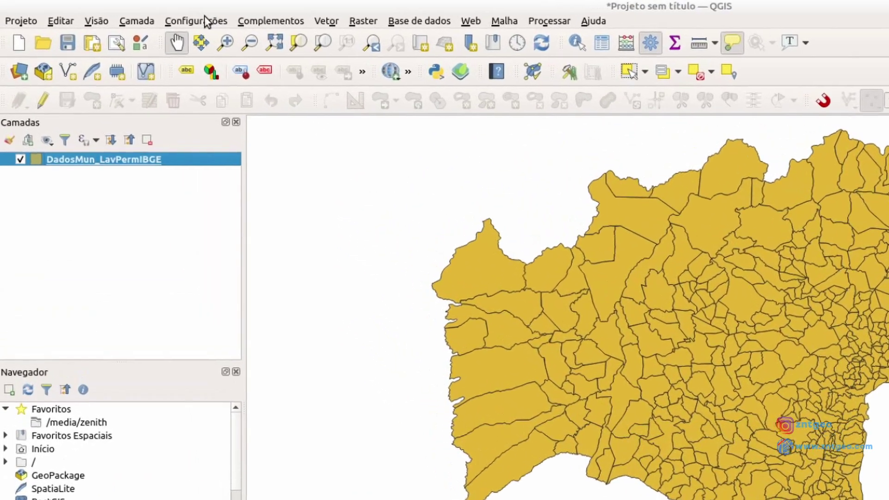
Set the CRS option for new projects to use the default EPSG:4326 - WGS 84 and save the options
click(177, 17)
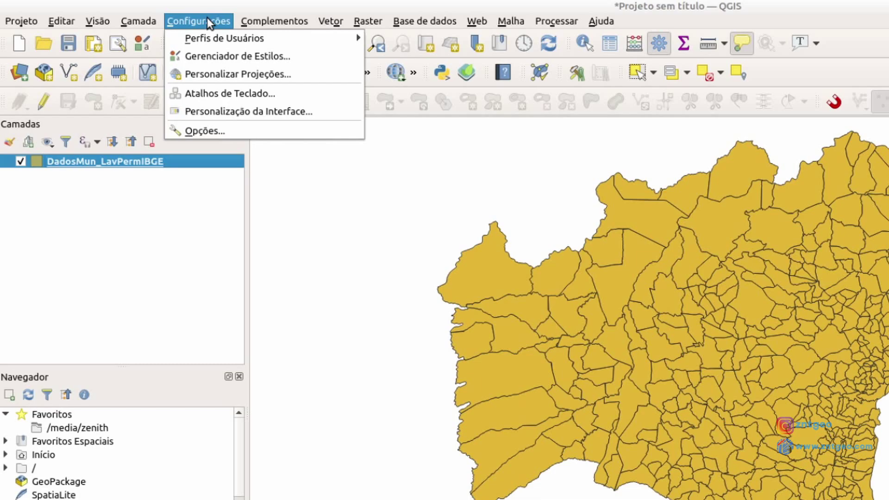
click(213, 132)
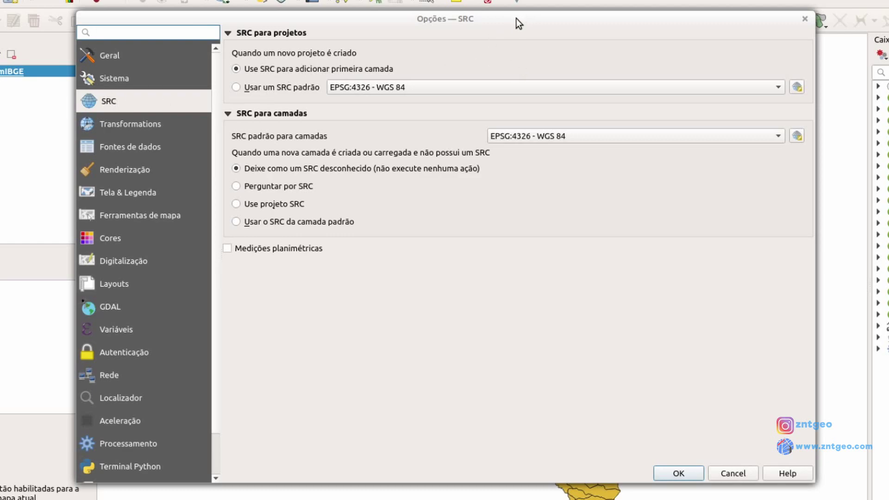
drag(516, 18, 520, 21)
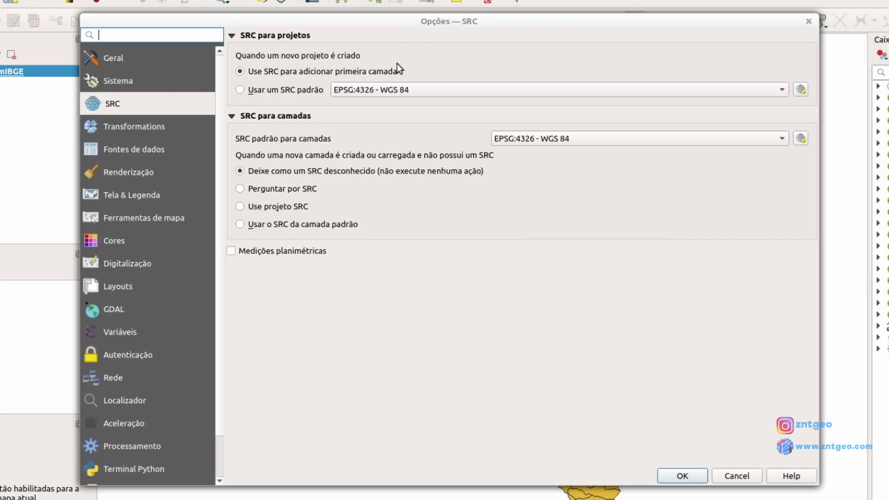
click(239, 90)
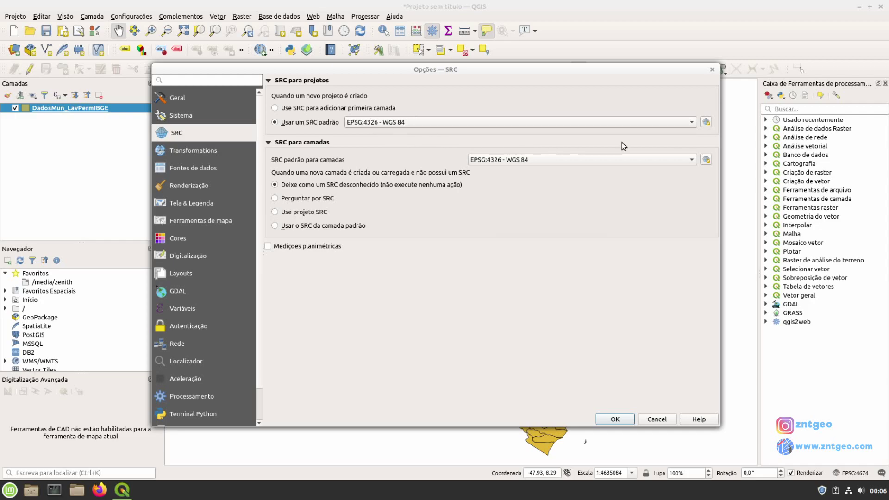
click(623, 419)
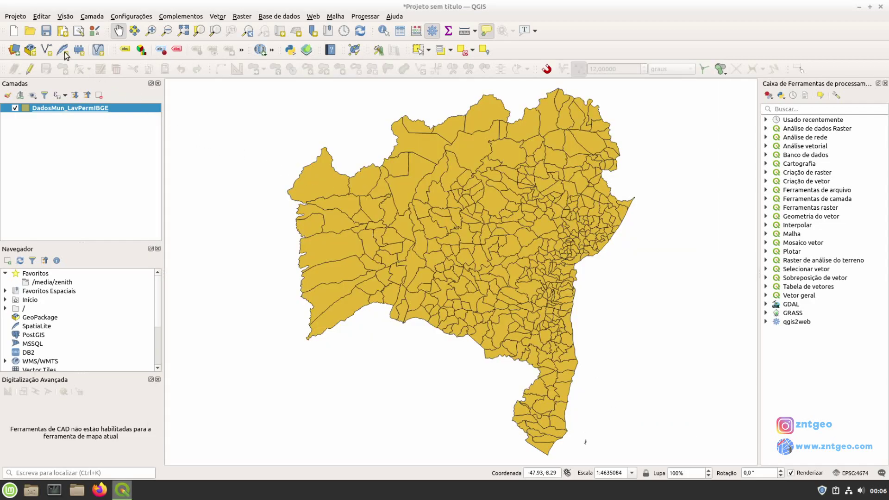
Set the current project's coordinate reference system to WGS 84 (EPSG:4326) in the project properties
click(23, 17)
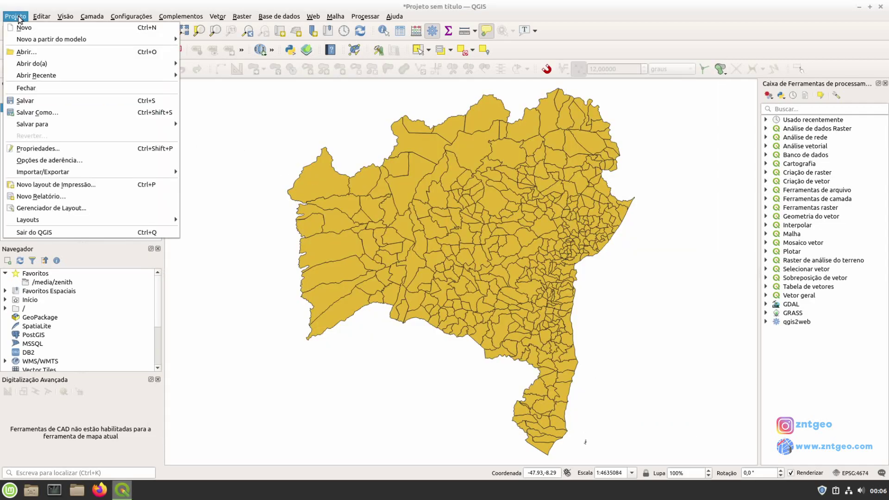
click(36, 152)
click(209, 122)
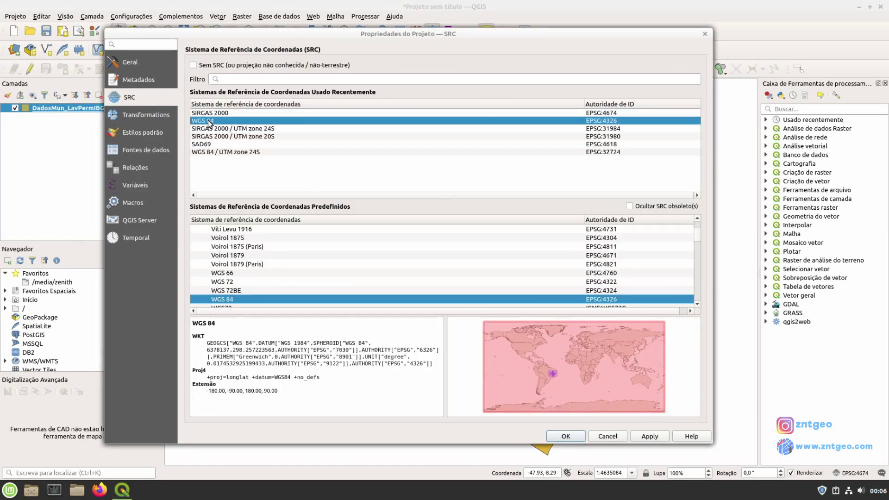
click(646, 436)
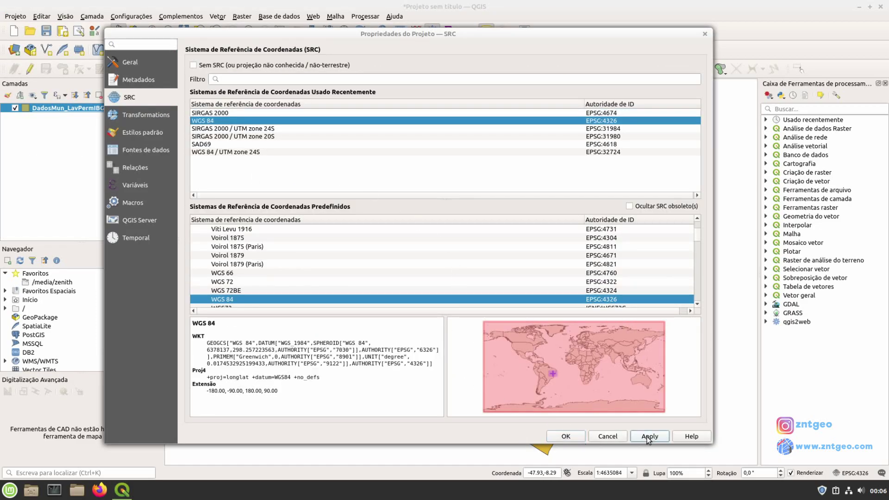
click(578, 436)
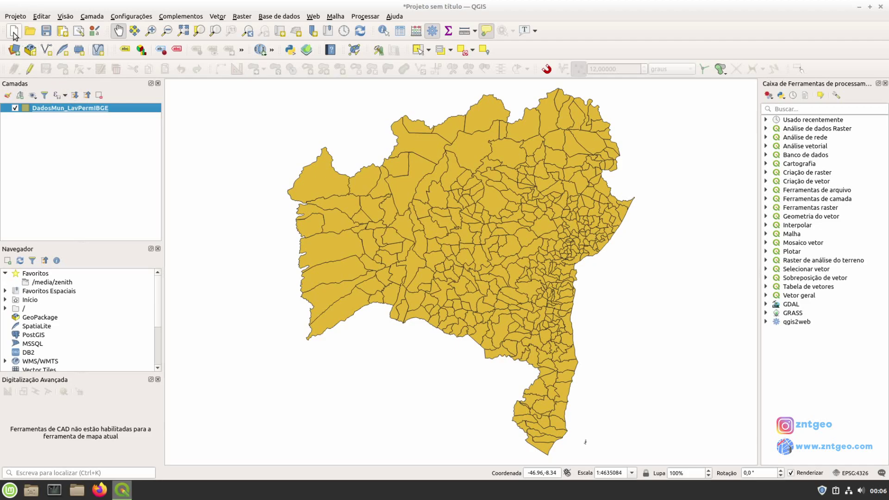
Review the default CRS options for new projects and layers
click(136, 19)
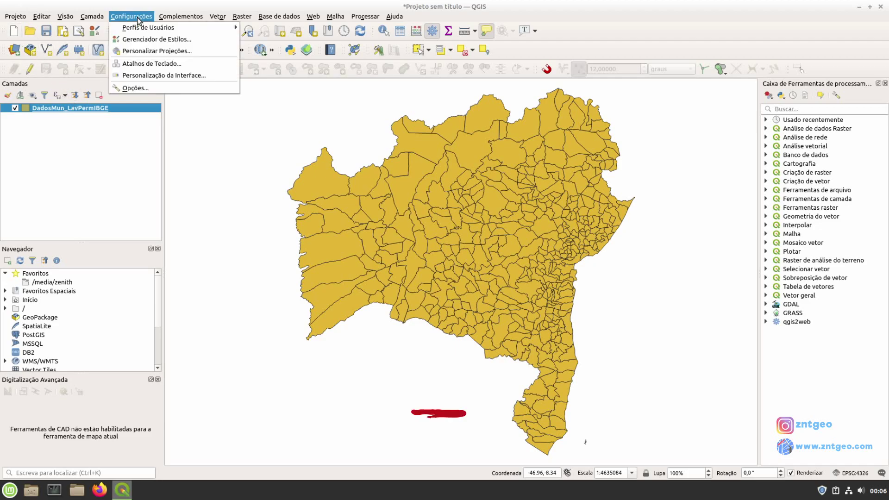
click(158, 88)
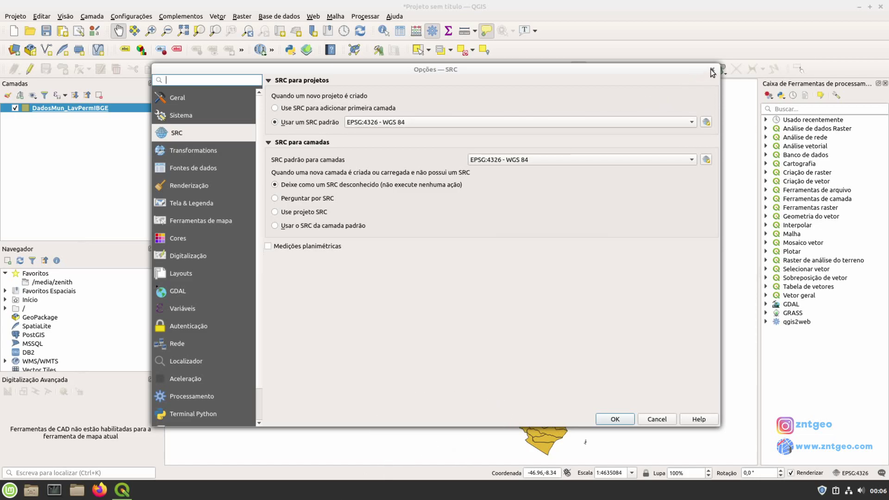
click(616, 417)
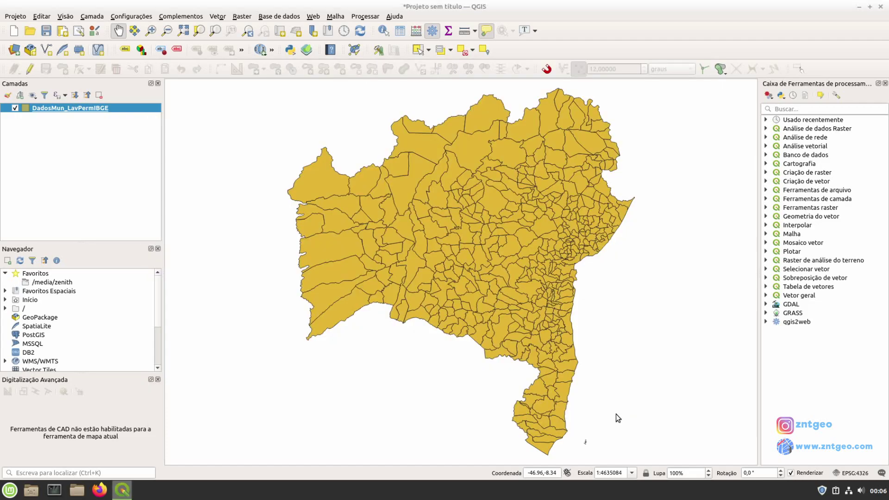
Remove the DadosMun_LavPermIBGE layer and create a new project, discarding the current one
click(97, 99)
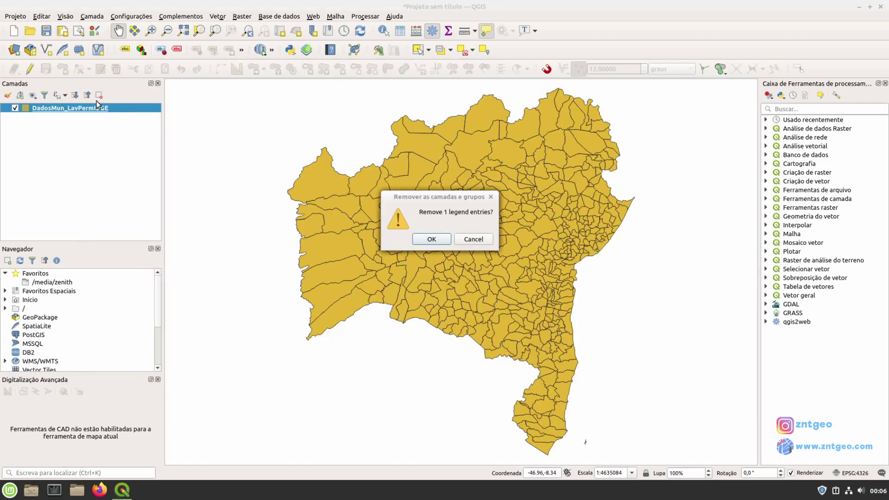
click(434, 238)
click(14, 32)
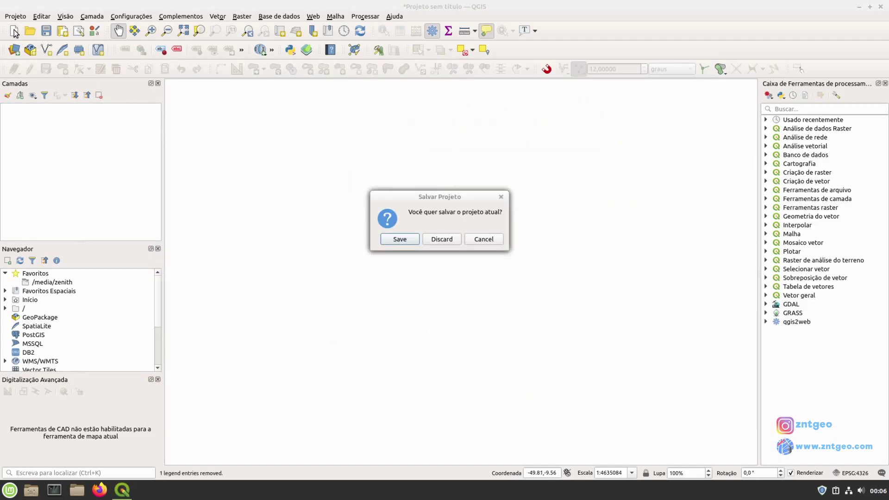
click(441, 239)
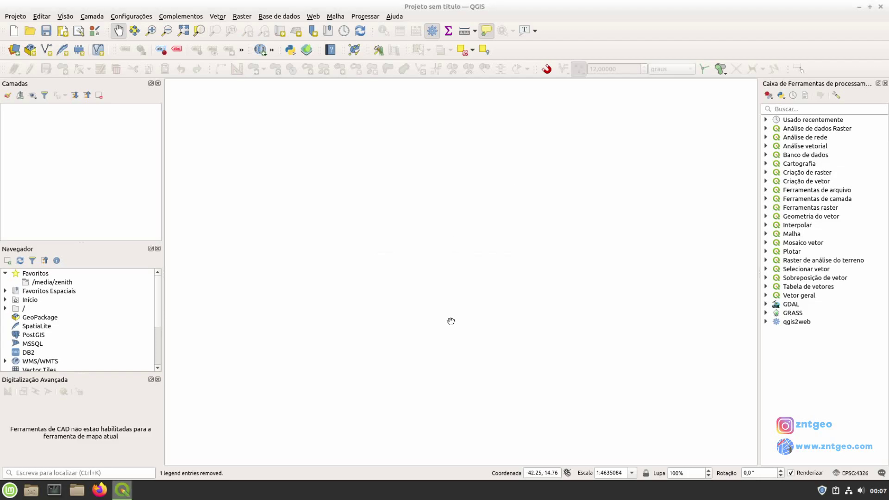
Check which coordinate reference system the new empty project uses
click(16, 16)
click(32, 149)
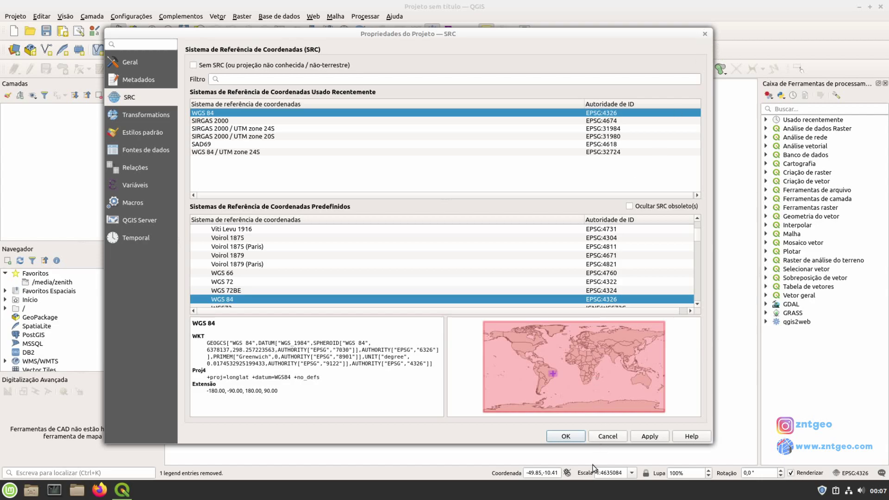
click(568, 436)
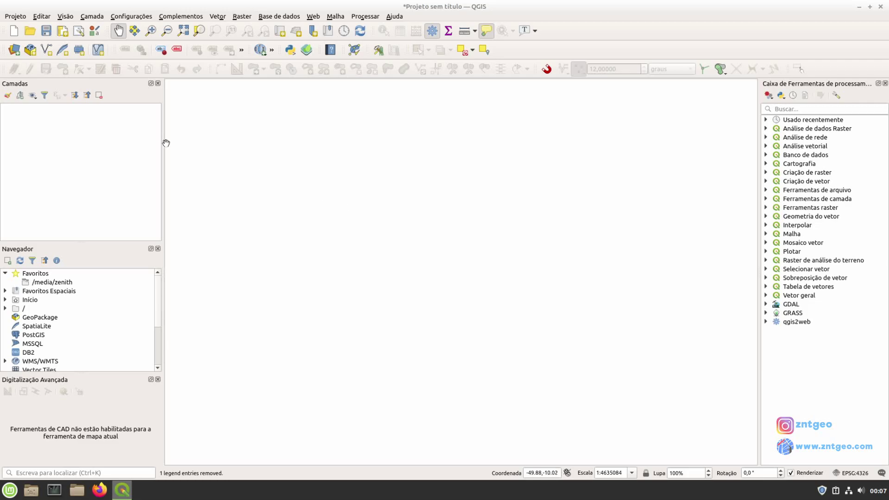
Add the shapefile DadosMun_LavPermIBGE.shp from the IBGE folder to the new project
click(13, 51)
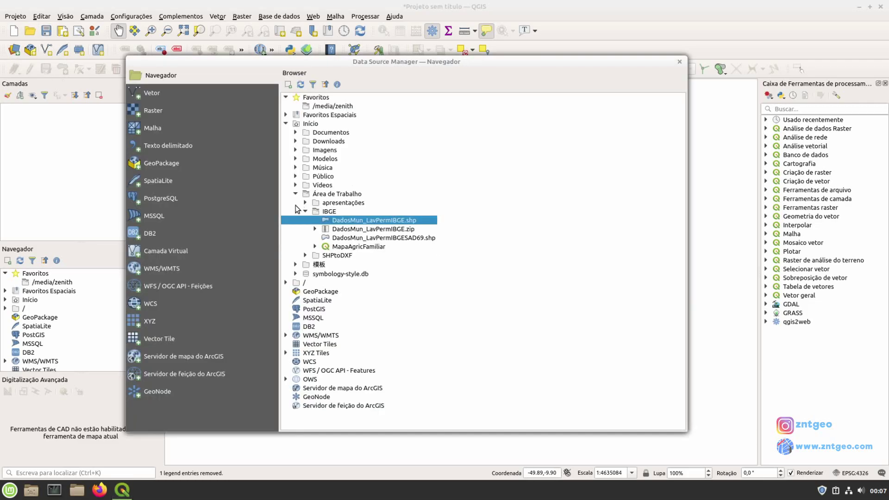
double_click(385, 221)
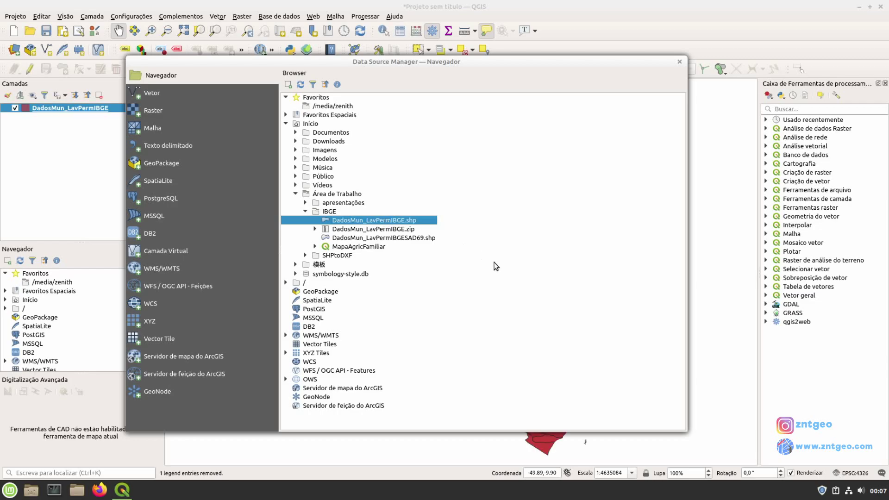
click(679, 62)
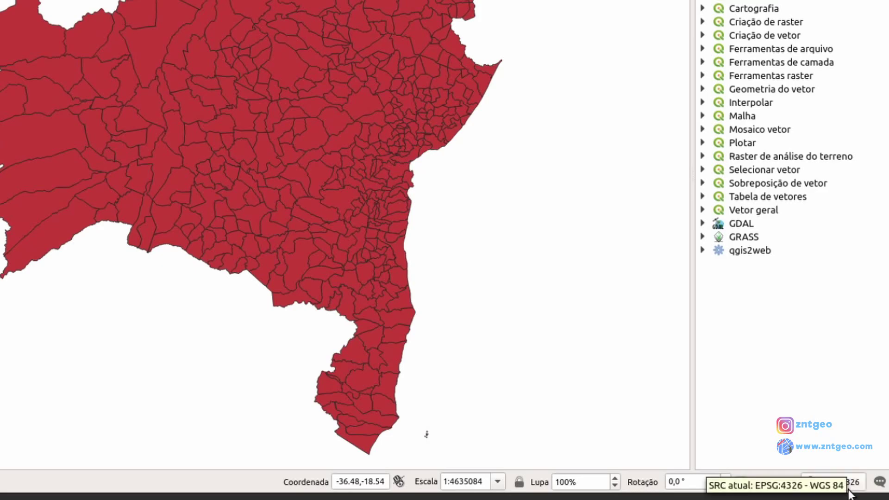
Compare the coordinate reference system in the DadosMun_LavPermIBGE layer's properties with the one set for the project
right_click(38, 108)
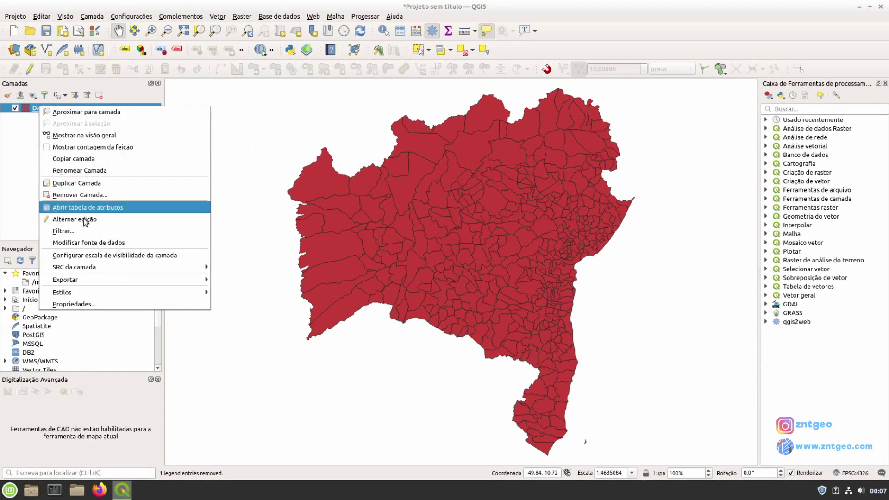
click(79, 304)
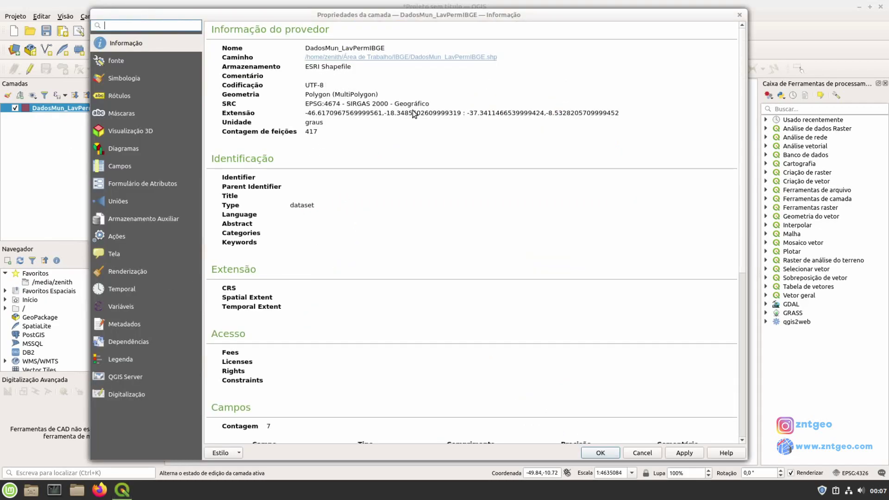
click(740, 15)
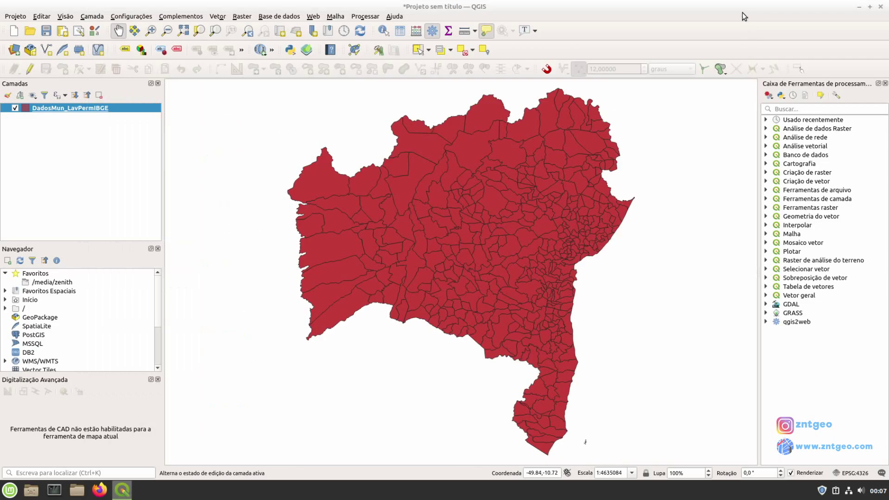
click(15, 16)
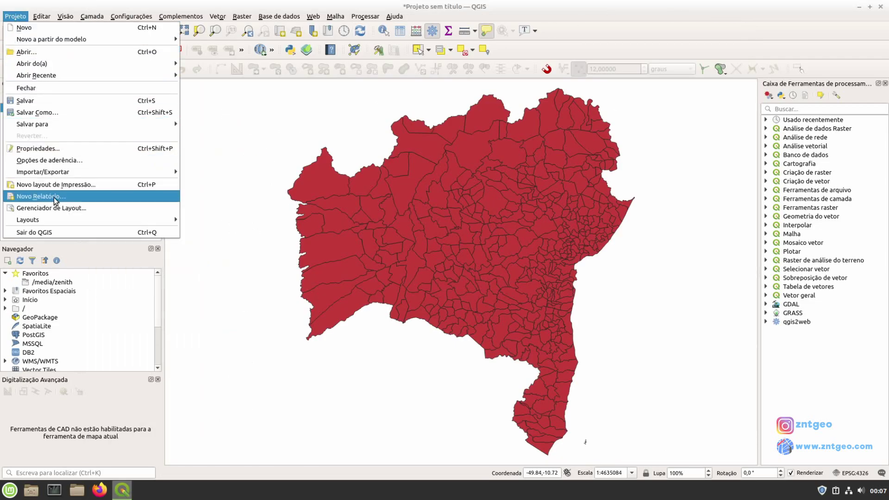
click(51, 149)
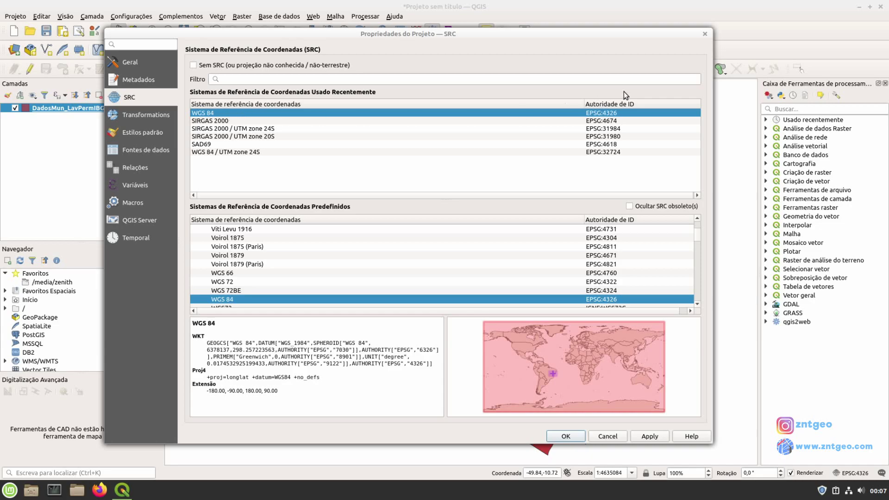
key(Return)
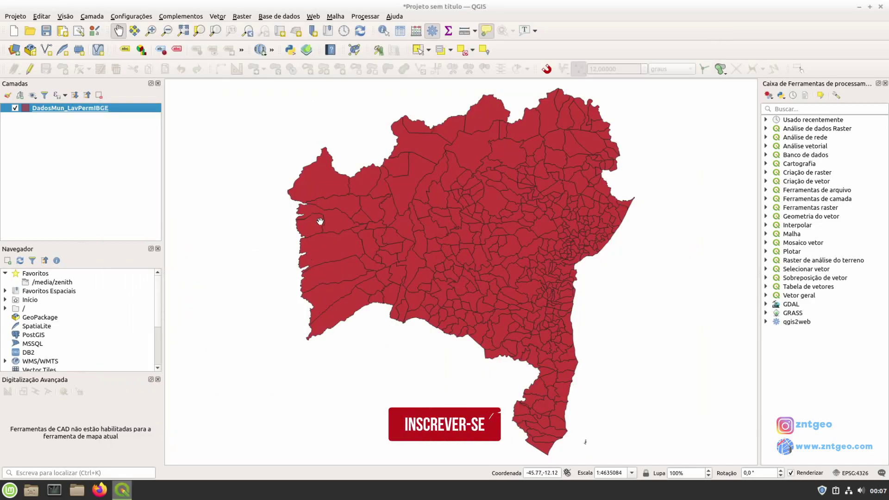
Review the DadosMun_LavPermIBGE layer's provider information once more for its coordinate reference system
mouse_move(333, 212)
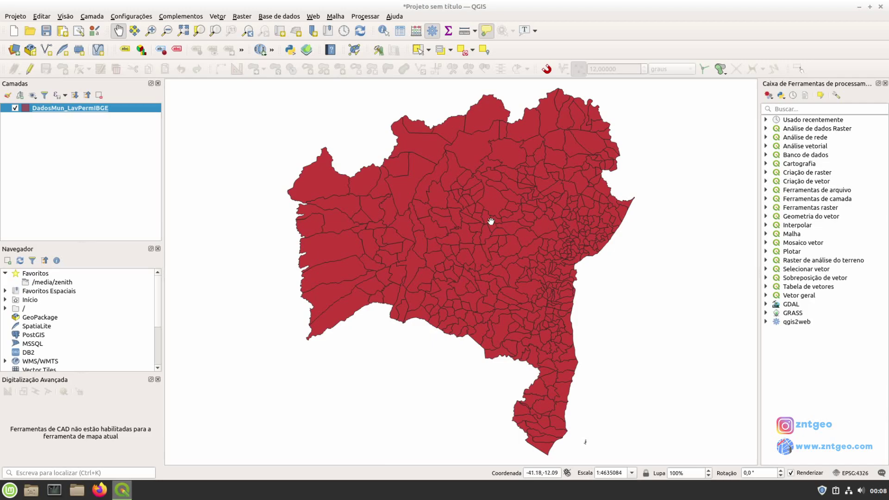
mouse_move(490, 221)
double_click(45, 110)
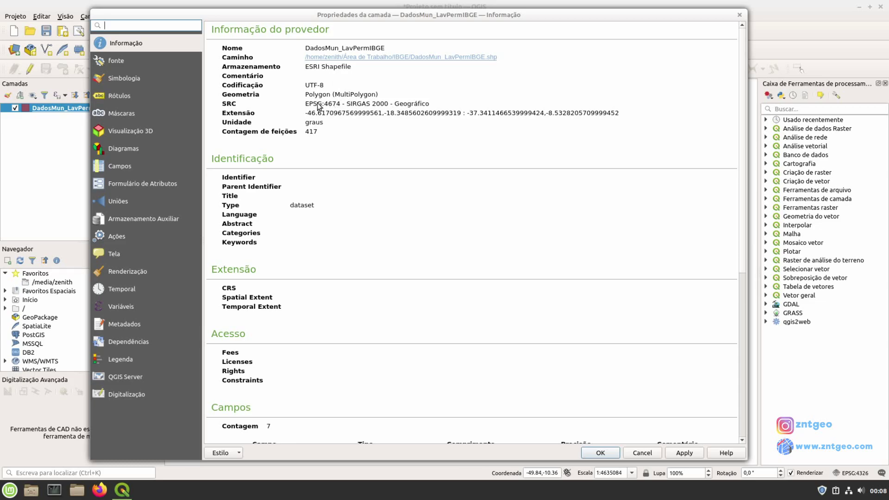
click(740, 14)
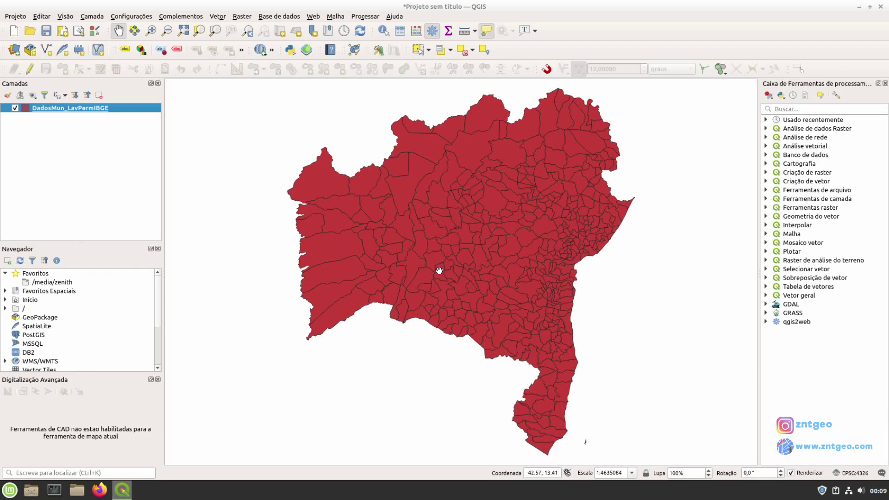
Add DadosMun_LavPermIBGESAD69.shp from the IBGE folder, accepting the preferred SAD69 to WGS 84 transformation with EPSG code 1877
mouse_move(426, 268)
click(14, 49)
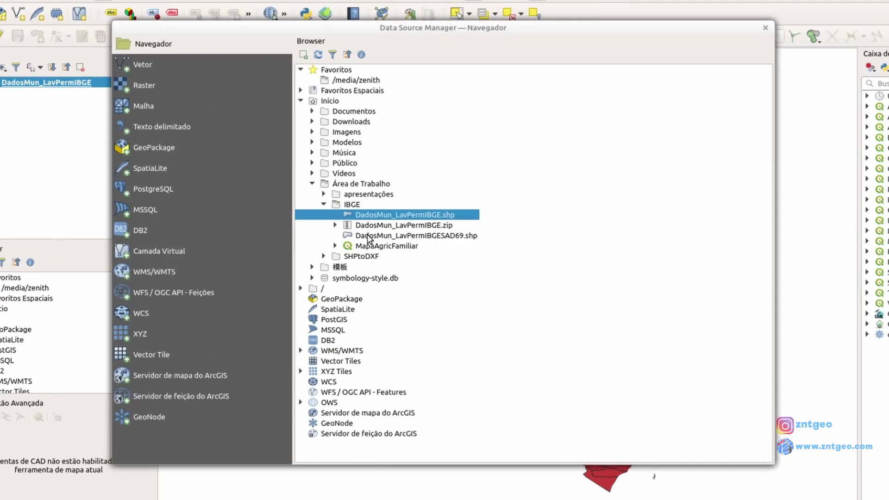
click(404, 236)
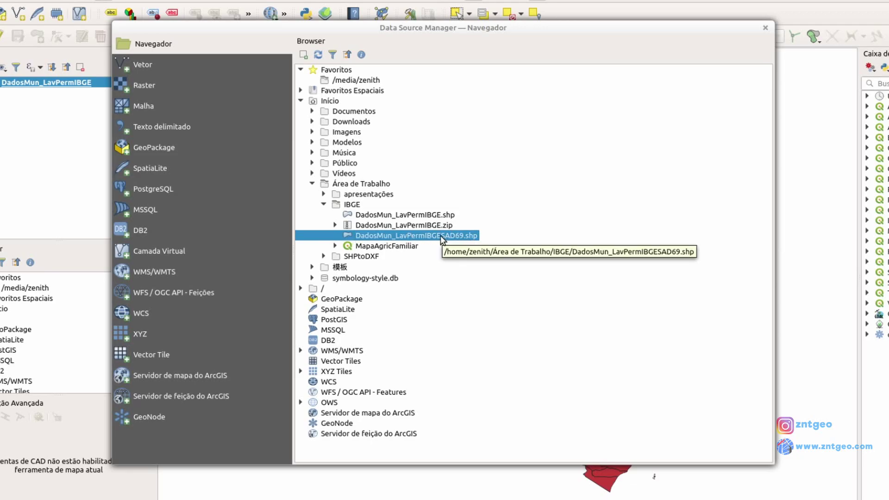
double_click(414, 235)
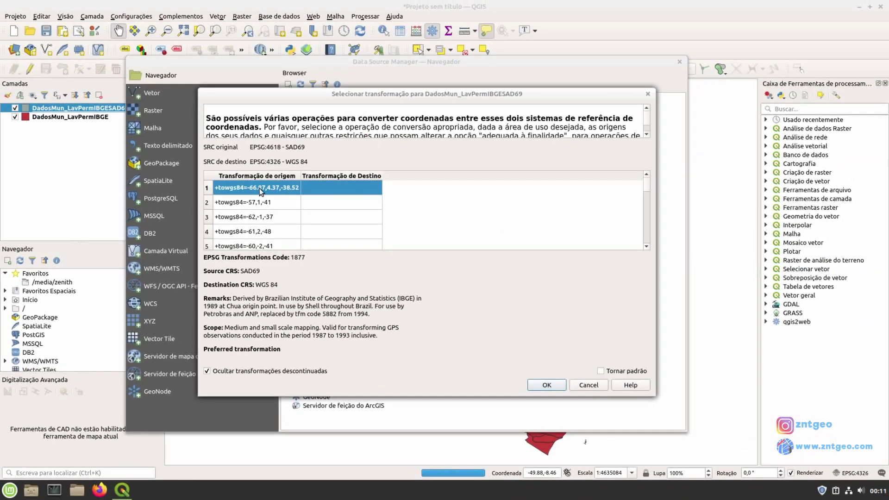
click(546, 385)
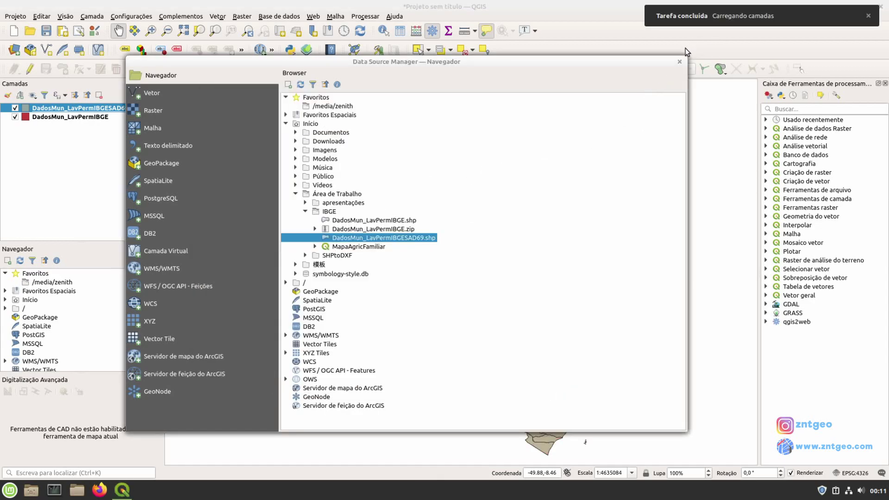
click(679, 62)
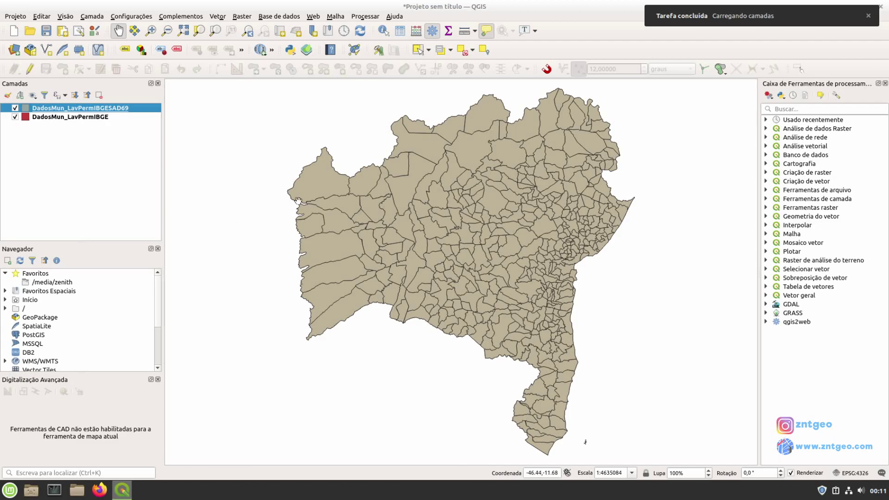
Toggle the DadosMun_LavPermIBGESAD69 layer's visibility to compare its municipal boundaries with the DadosMun_LavPermIBGE layer underneath
scroll(312, 162, up, 2)
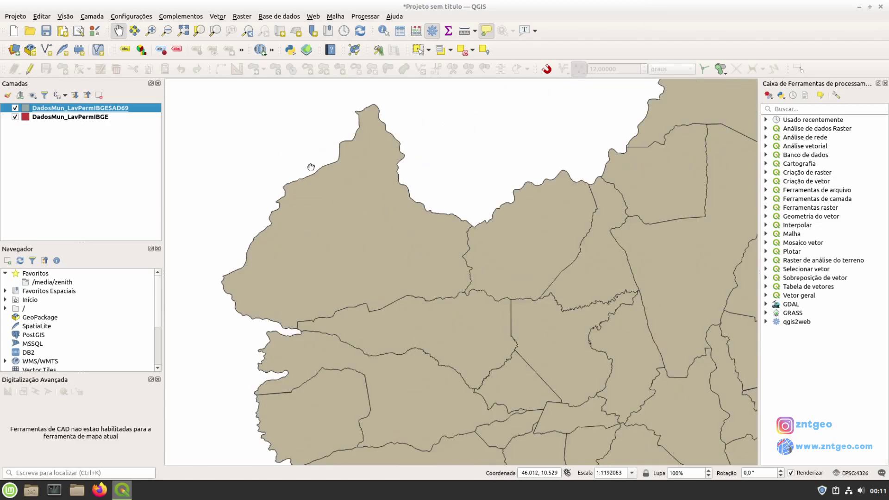
click(16, 108)
click(16, 109)
click(15, 108)
click(16, 108)
scroll(451, 261, down, 2)
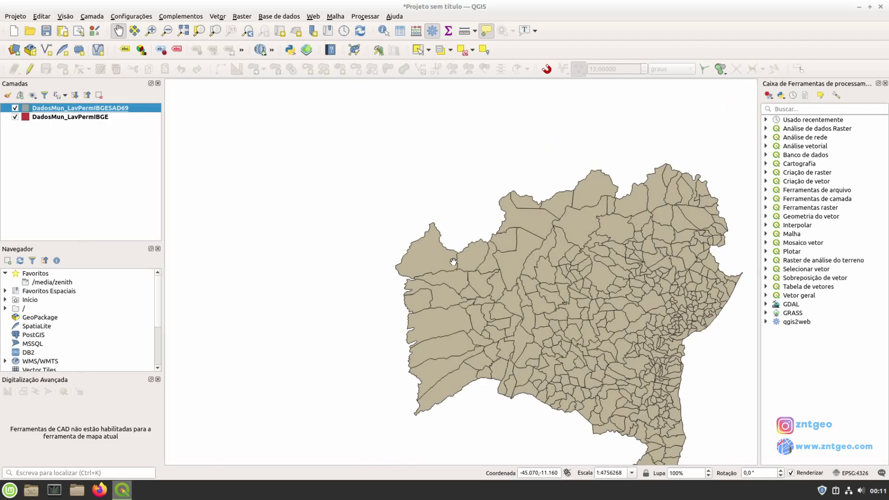
drag(496, 281, 388, 213)
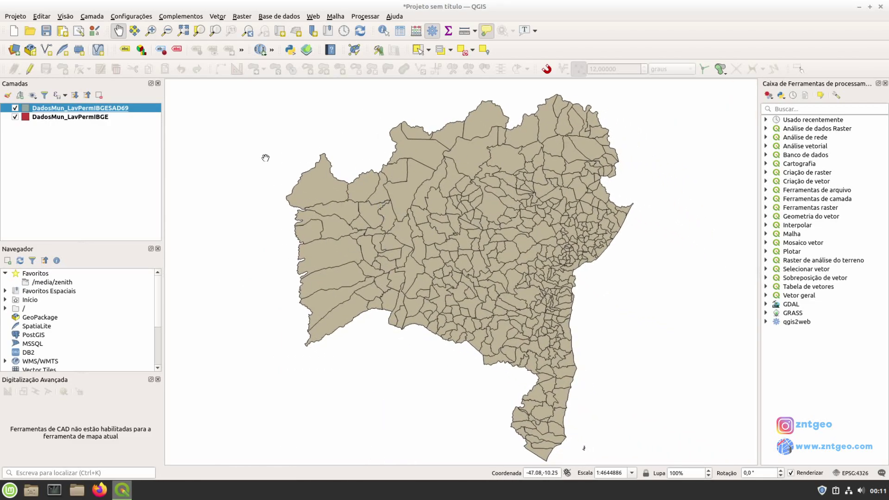
Check the coordinate reference system in the DadosMun_LavPermIBGESAD69 layer's provider information
right_click(57, 109)
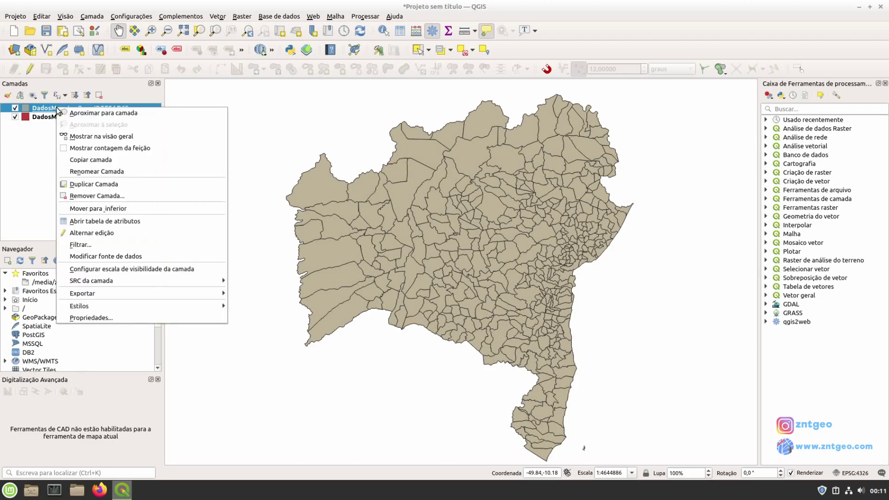
click(88, 317)
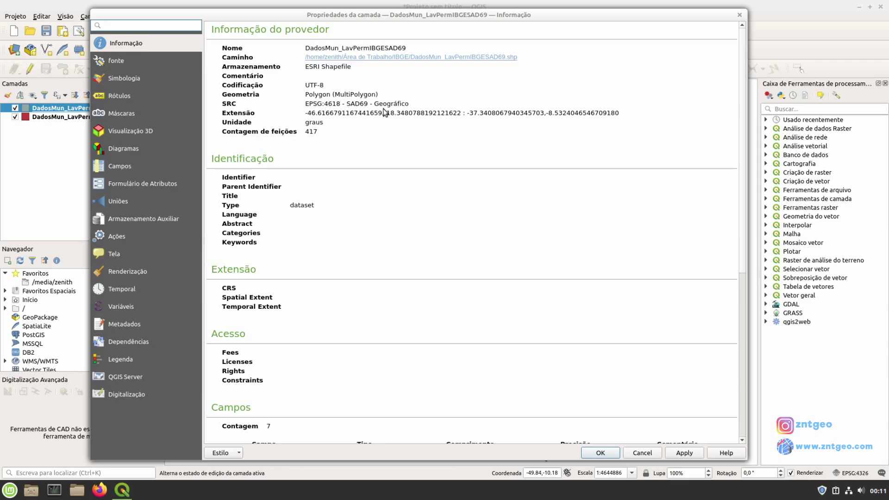
click(601, 453)
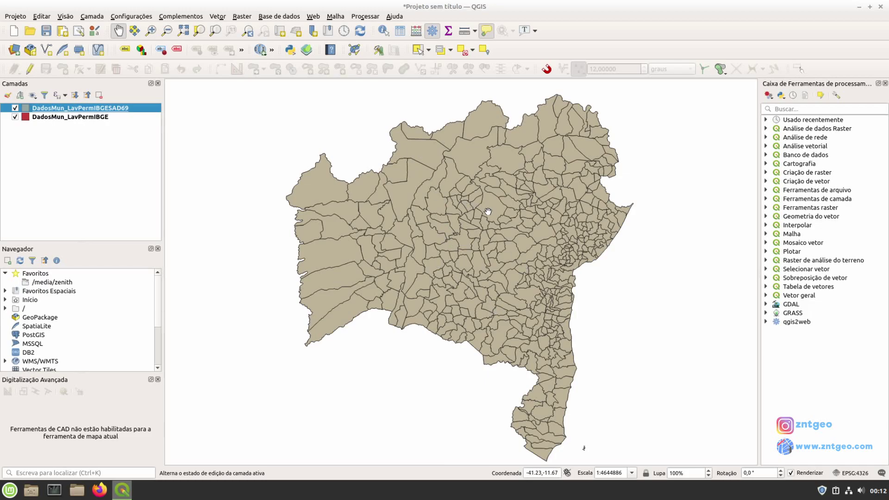
mouse_move(488, 212)
mouse_move(330, 231)
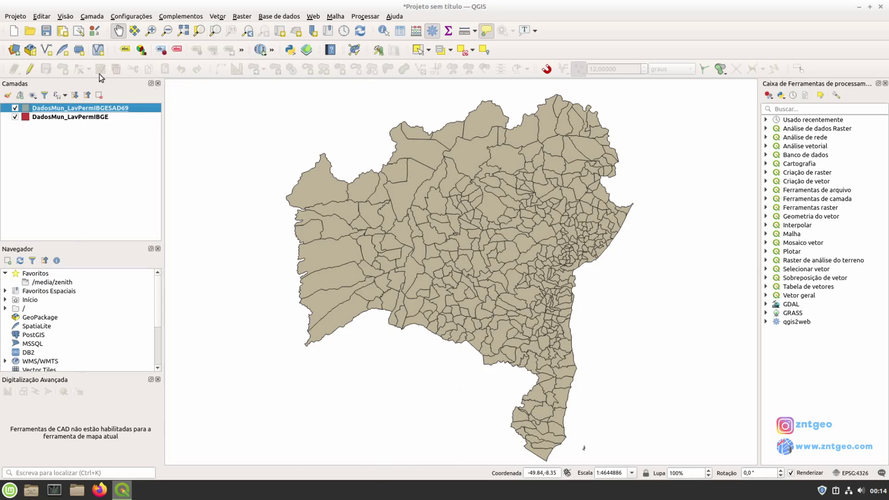
click(151, 31)
drag(276, 188, 409, 266)
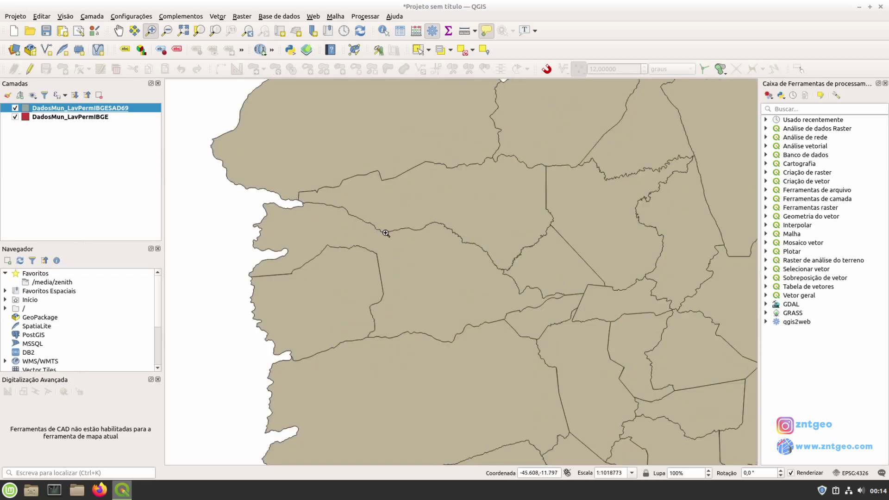
mouse_move(576, 203)
scroll(527, 205, down, 2)
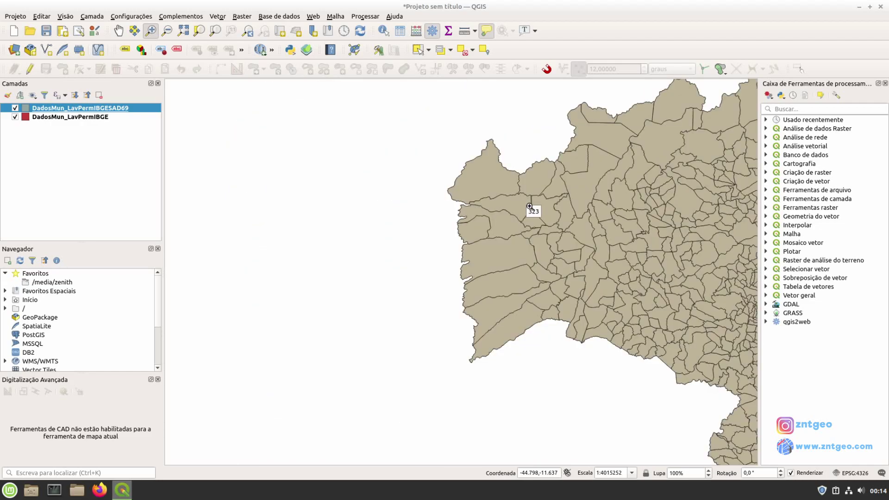
drag(549, 209, 384, 214)
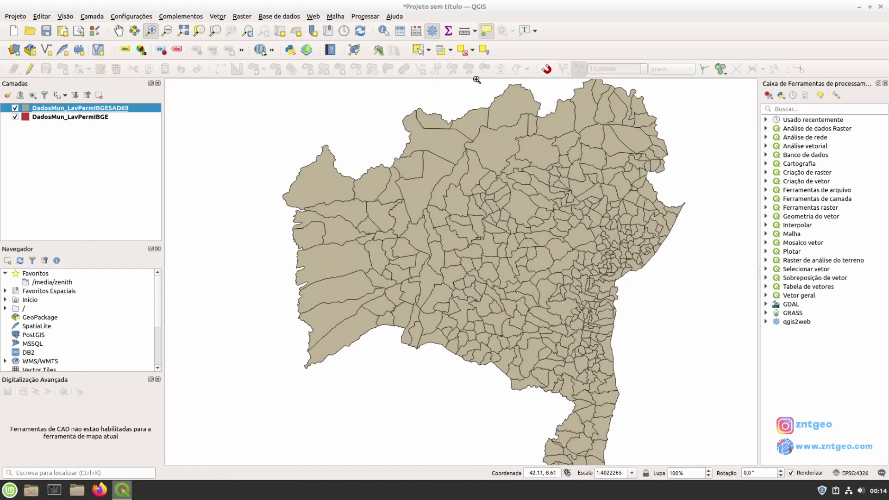
click(418, 49)
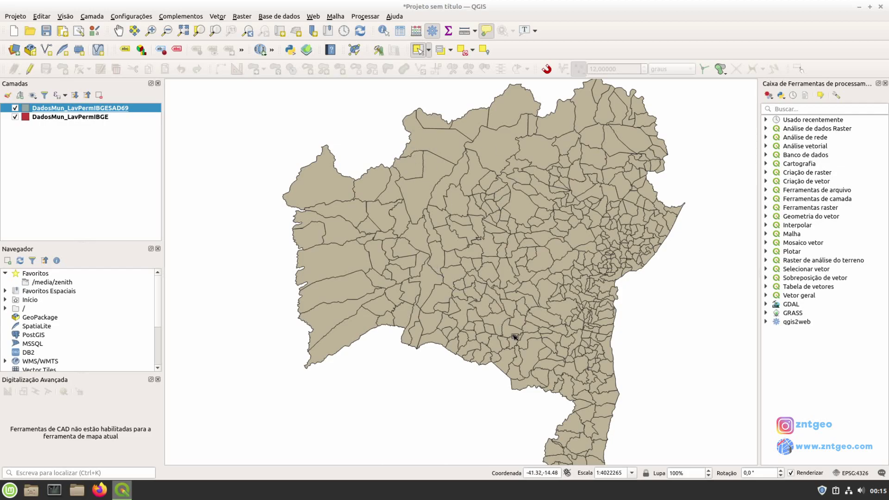
drag(517, 362, 530, 238)
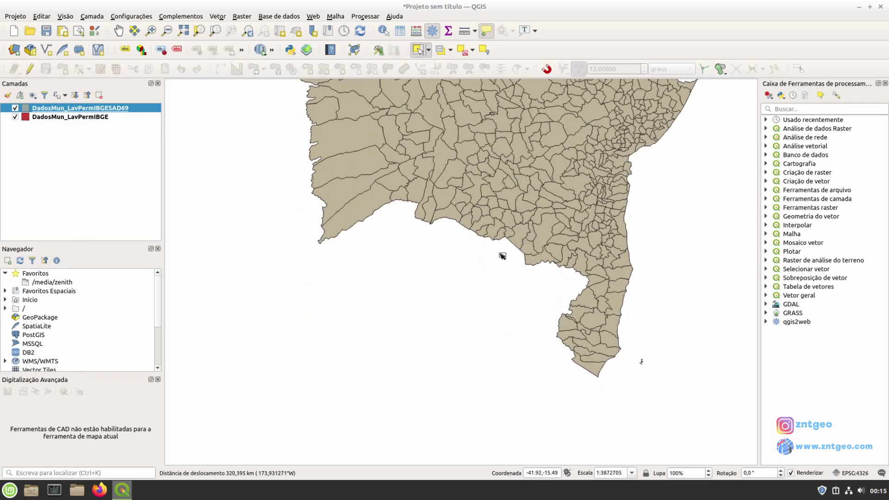
drag(480, 225, 471, 346)
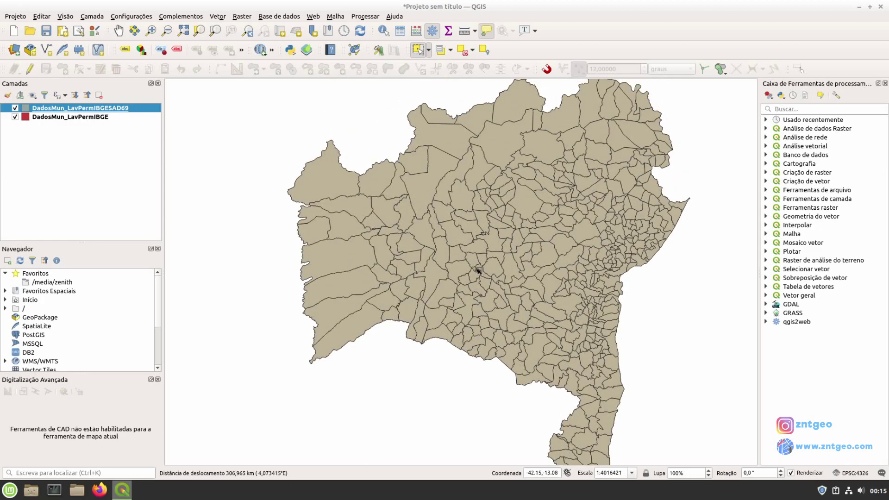
drag(483, 274, 443, 263)
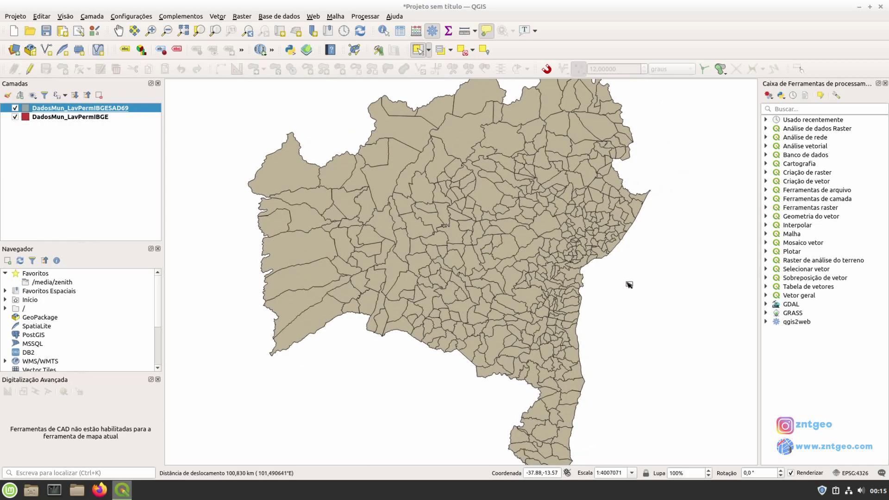